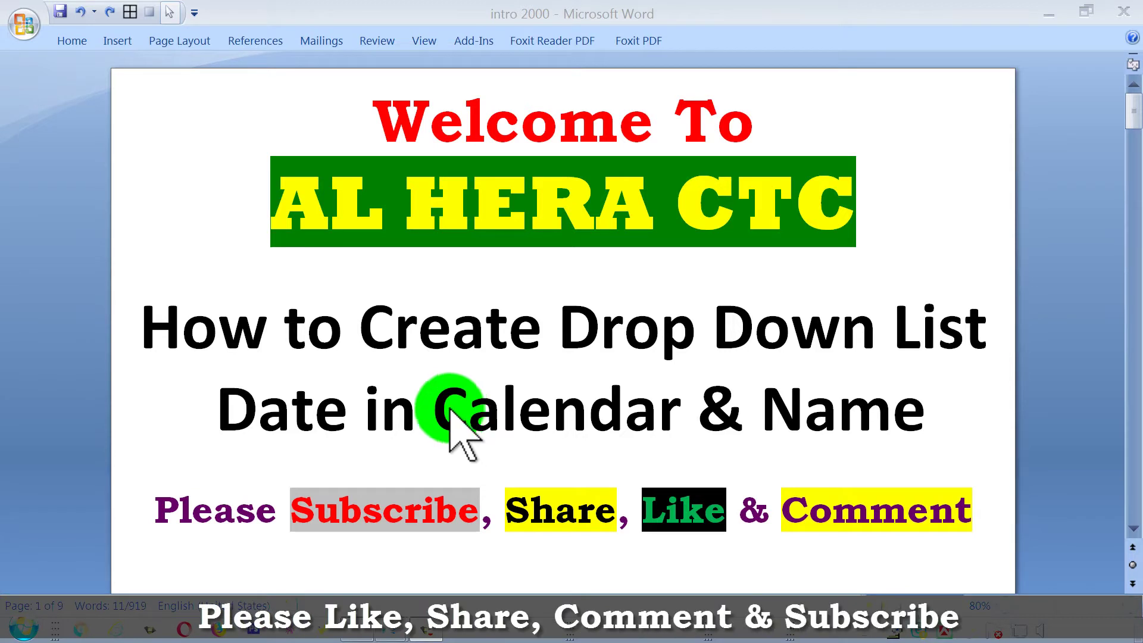
- Select various parts of the intro title, such as 'How to', 'Date in Calendar' and 'Name'
triple_click(306, 370)
left_click_drag(132, 332, 914, 344)
left_click(905, 342)
left_click(295, 417)
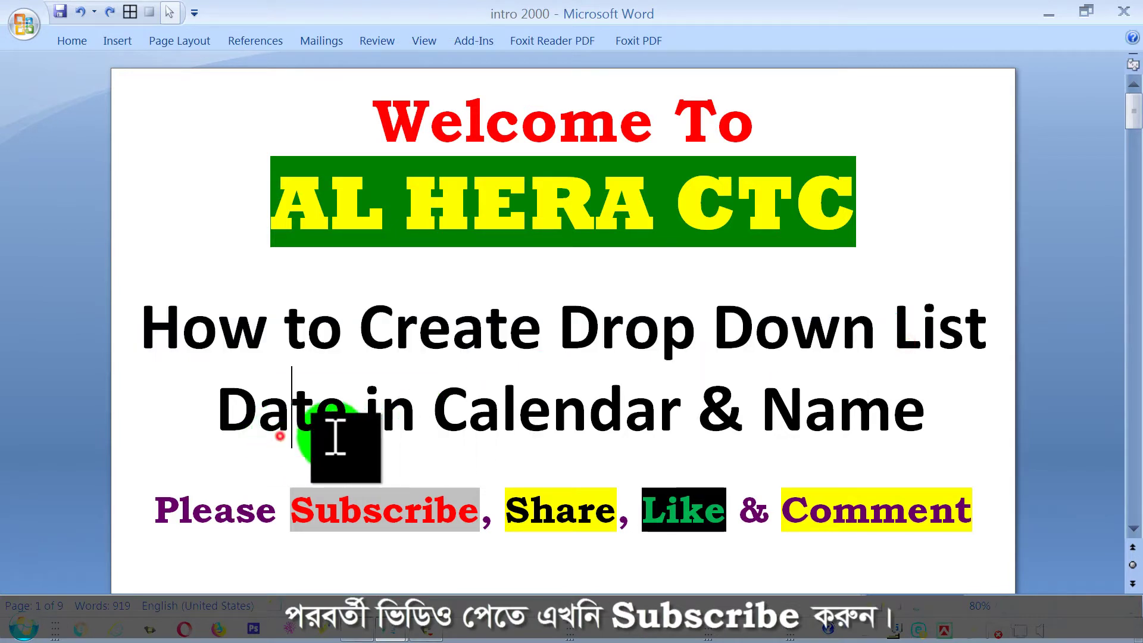
left_click_drag(335, 437, 528, 439)
left_click(922, 422)
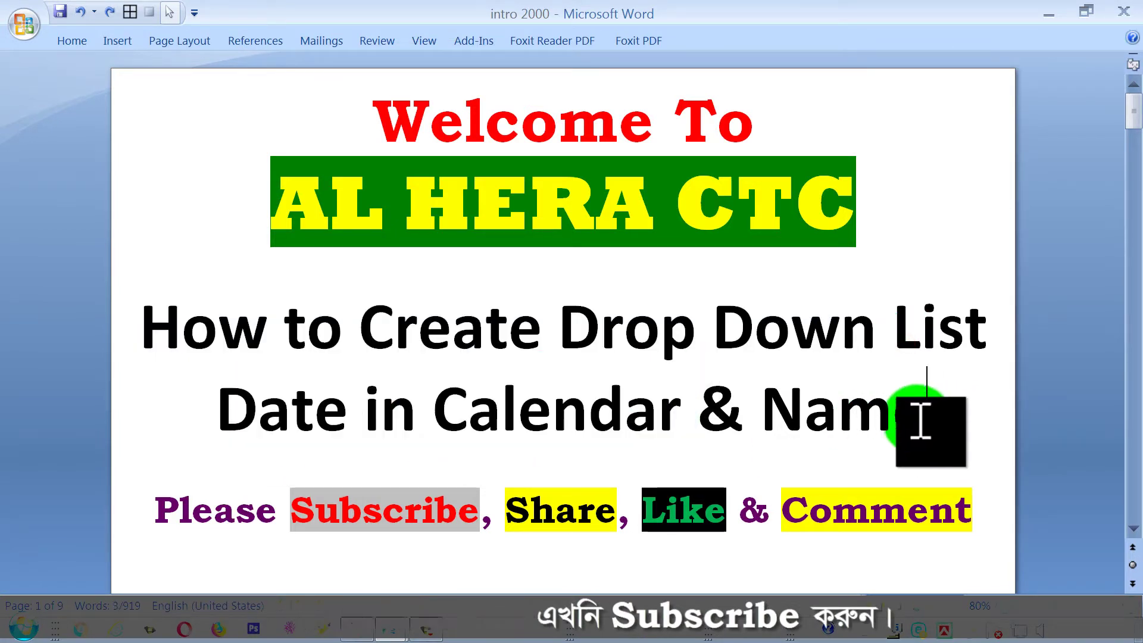
left_click_drag(921, 421, 805, 420)
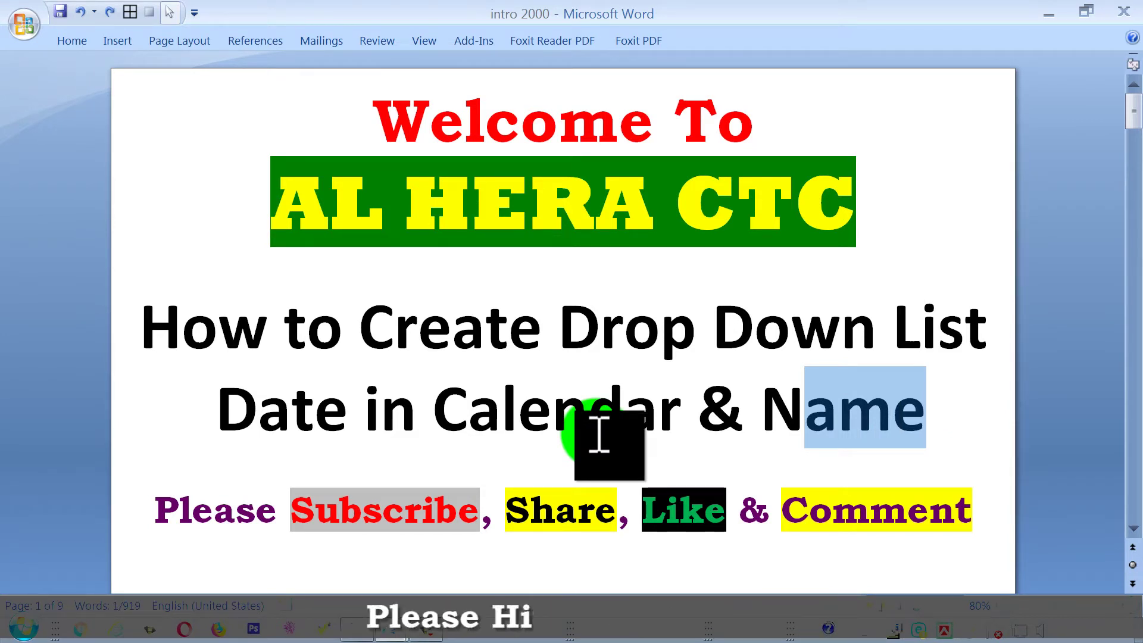
left_click_drag(682, 419, 453, 436)
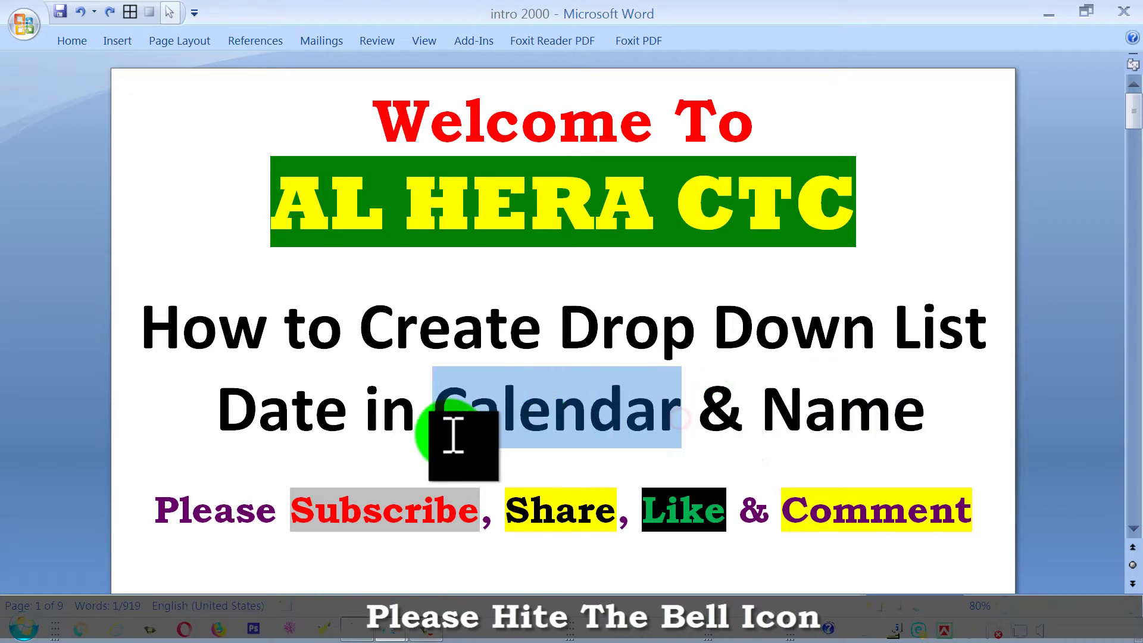
mouse_move(761, 423)
left_mouse_down()
mouse_move(930, 424)
mouse_move(183, 319)
left_mouse_up()
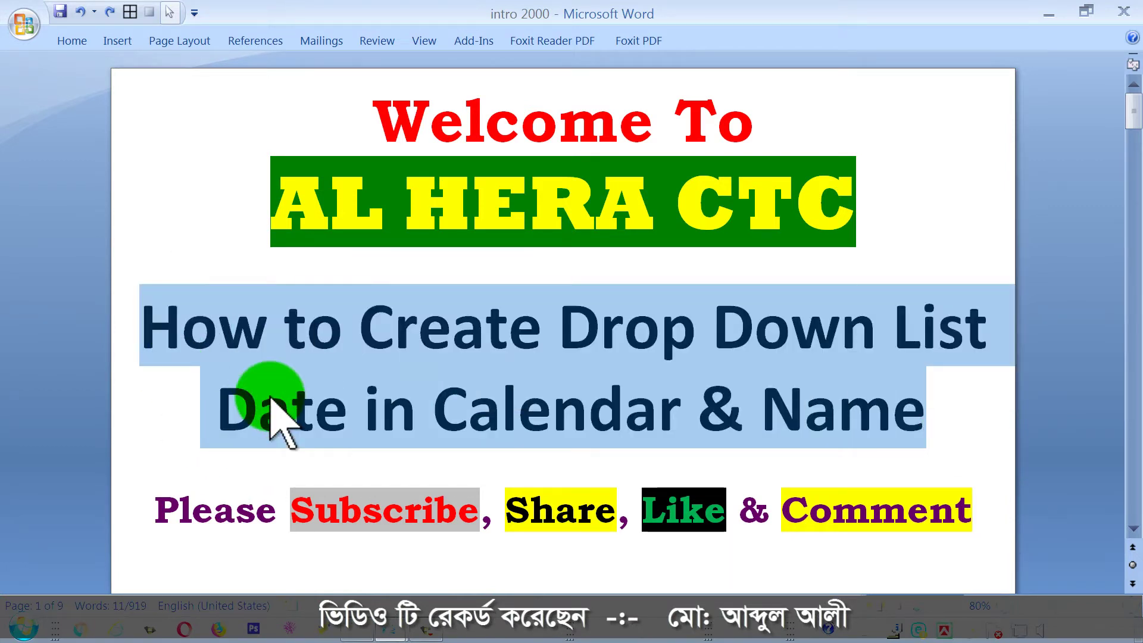
- Clear the title selection and switch to the blank Document1 window from the taskbar
left_click(271, 400)
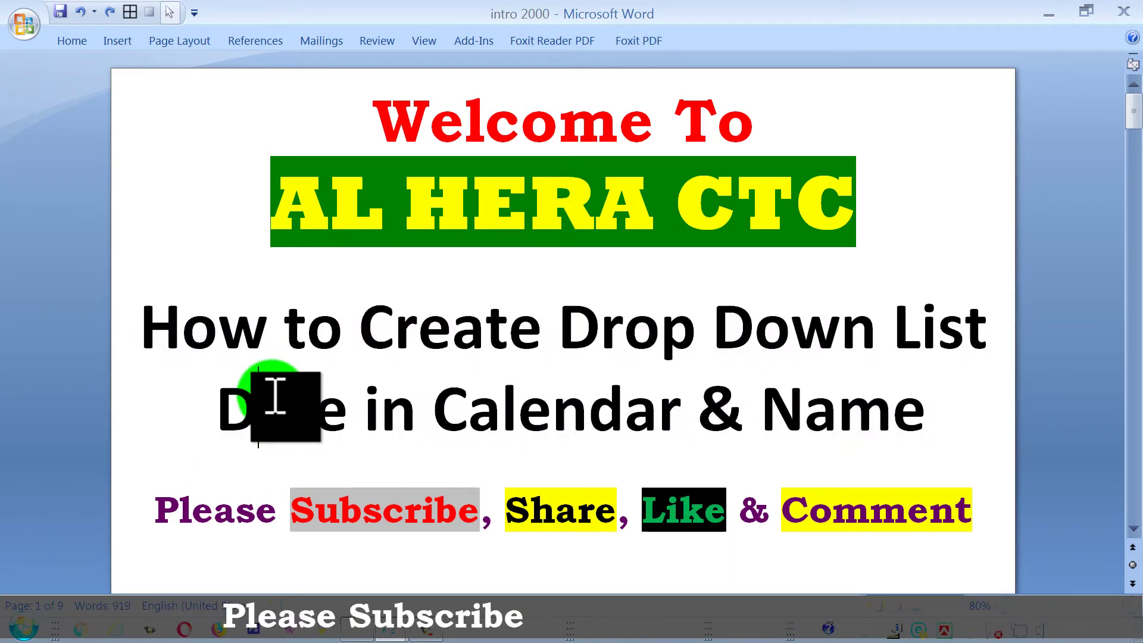
left_click(390, 630)
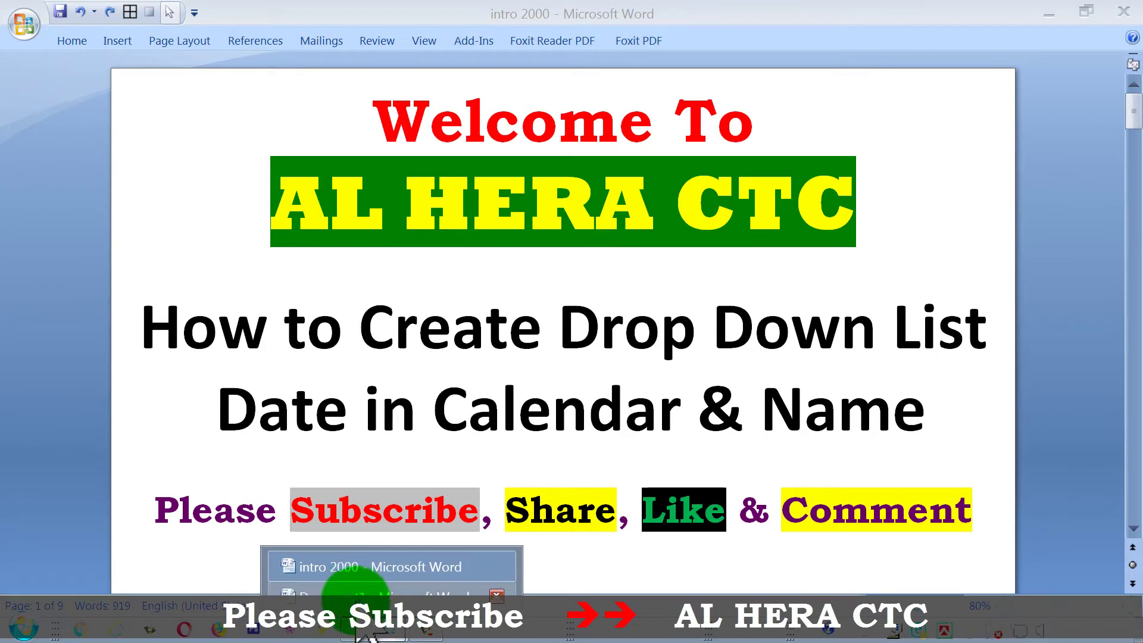
left_click(357, 595)
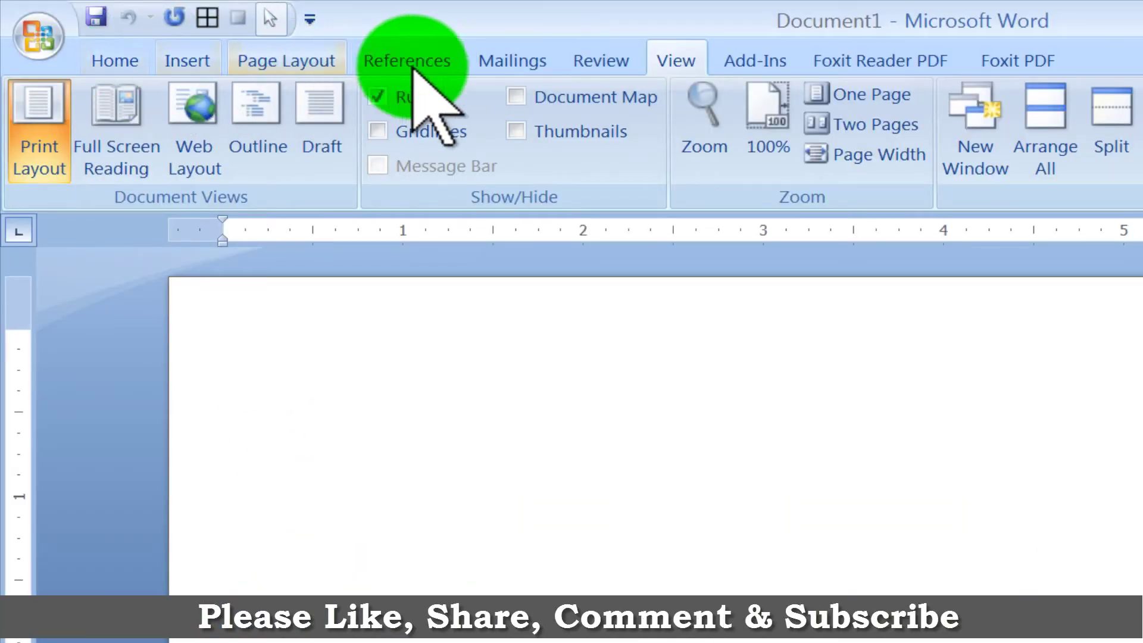
- Browse the ribbon tabs, then enable 'Show Developer tab in the Ribbon' in Word Options > Popular
left_click(120, 62)
left_click(182, 62)
left_click(254, 62)
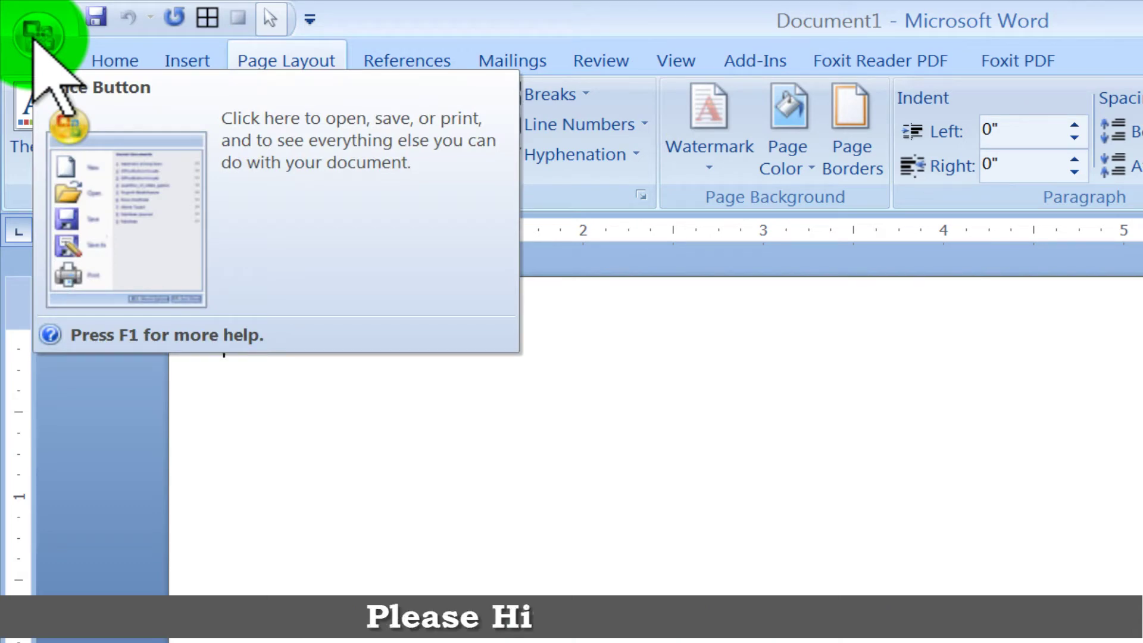
left_click(36, 35)
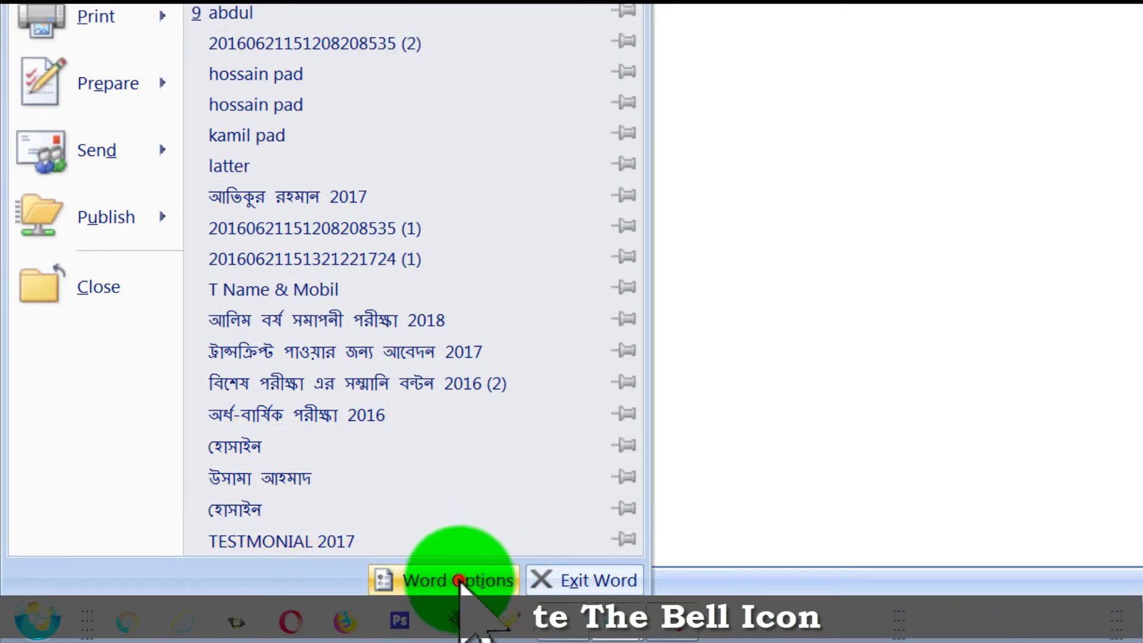
left_click(459, 580)
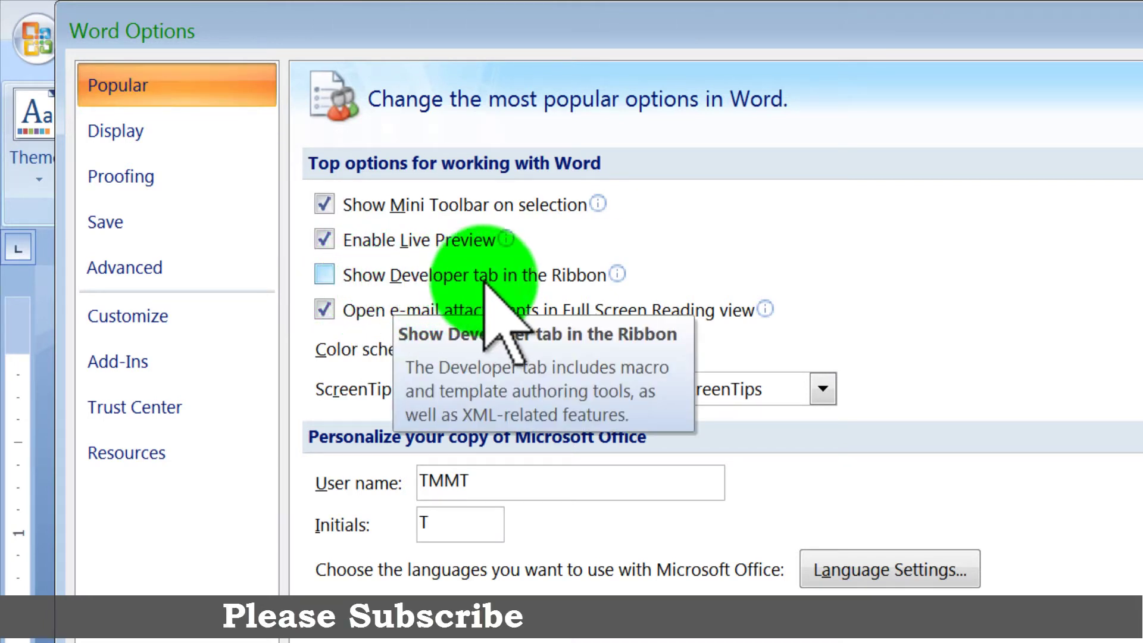
left_click(326, 273)
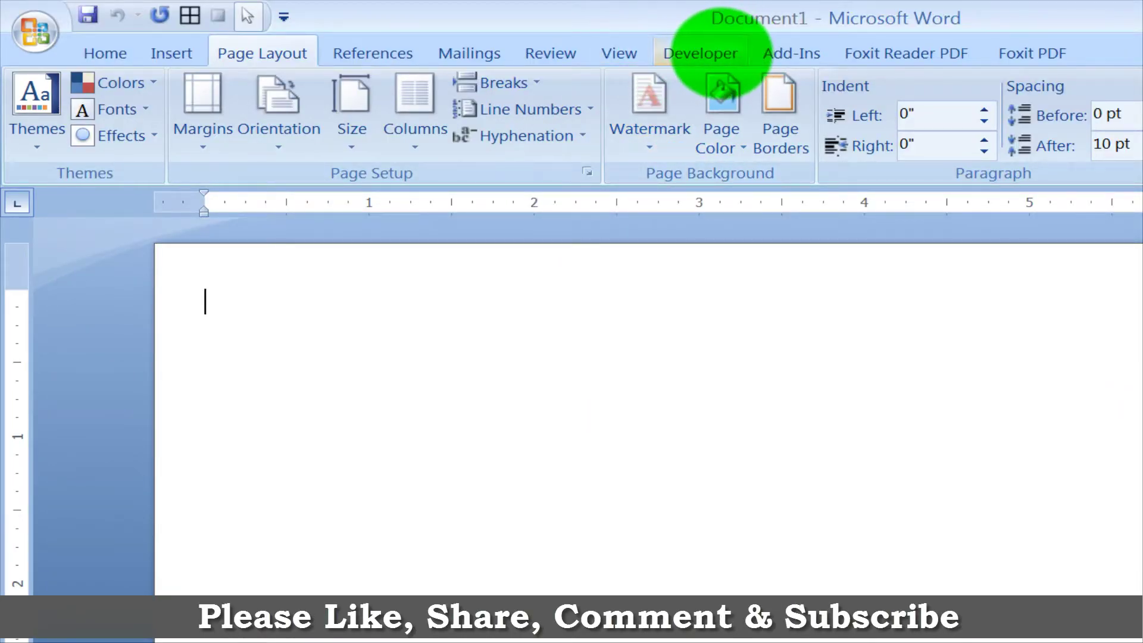
- From the Developer tab, insert a Drop-Down List control reading 'Choose an item.' atop Document1, then move below it
left_click(718, 54)
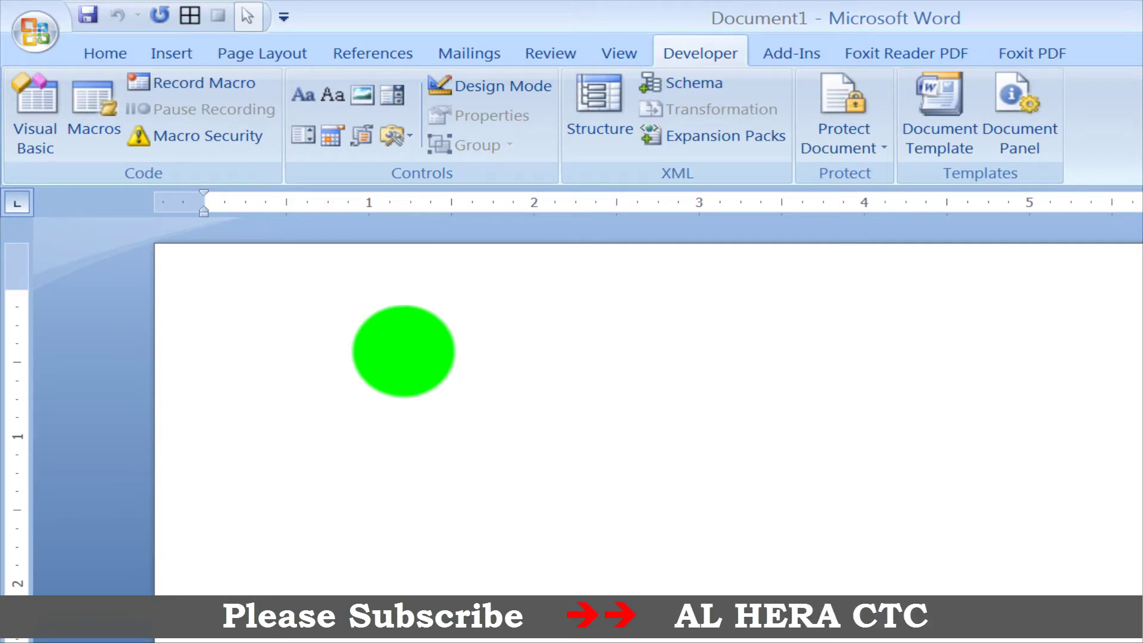
left_click(403, 350)
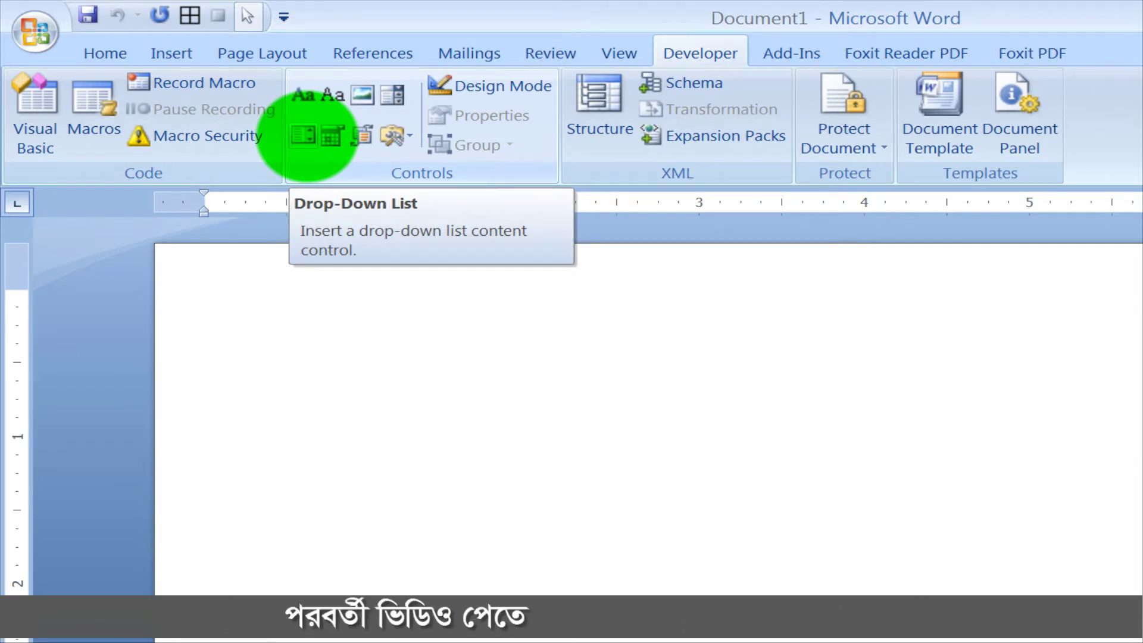
left_click(303, 136)
left_click(414, 378)
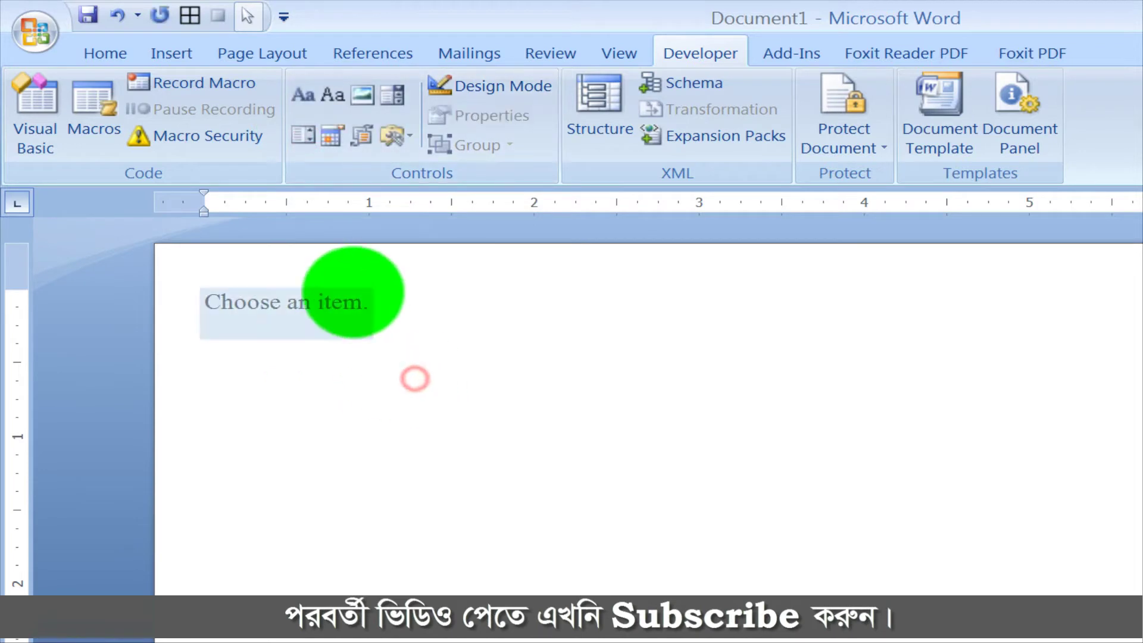
left_click(342, 306)
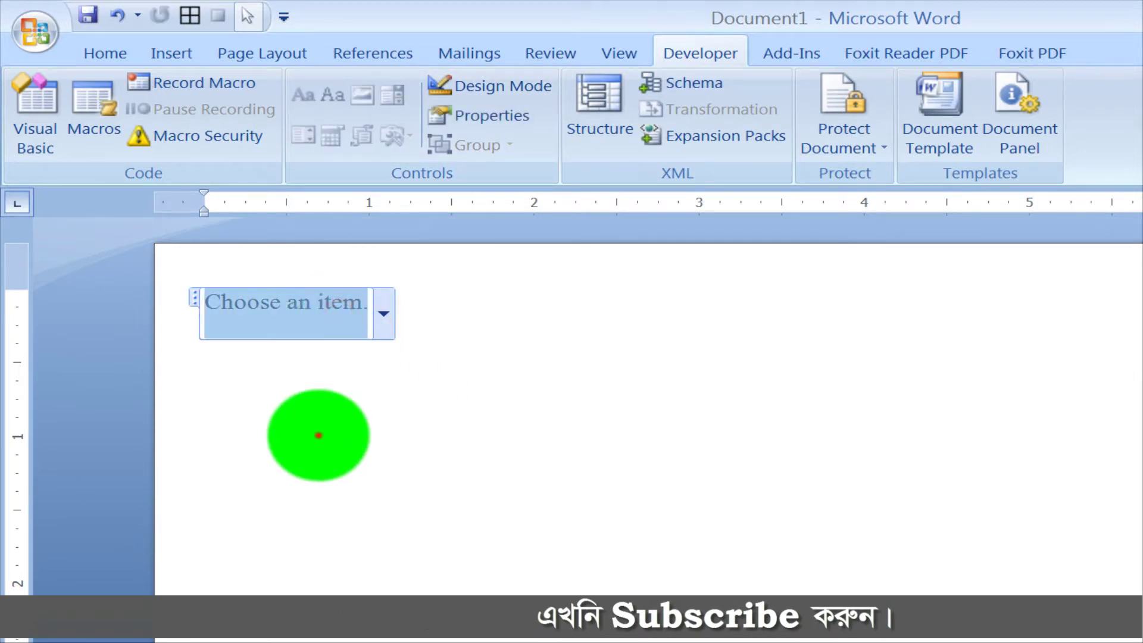
left_click(587, 371)
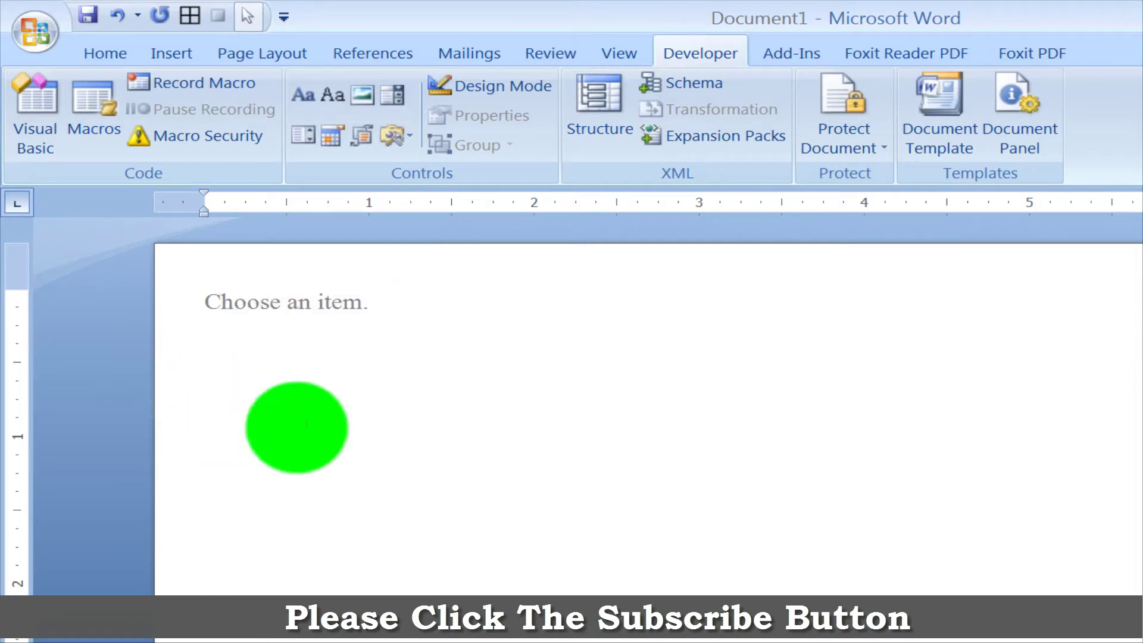
left_click(265, 399)
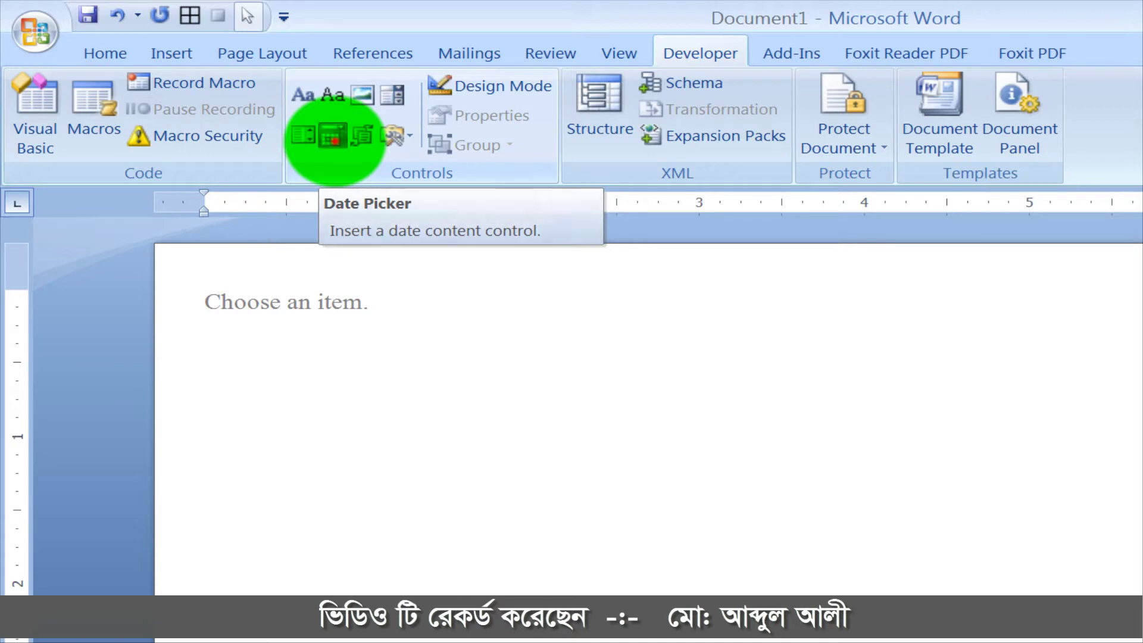
- Insert a Date Picker control reading 'Click here to enter a date.' on the empty line
left_click(332, 136)
left_click(470, 499)
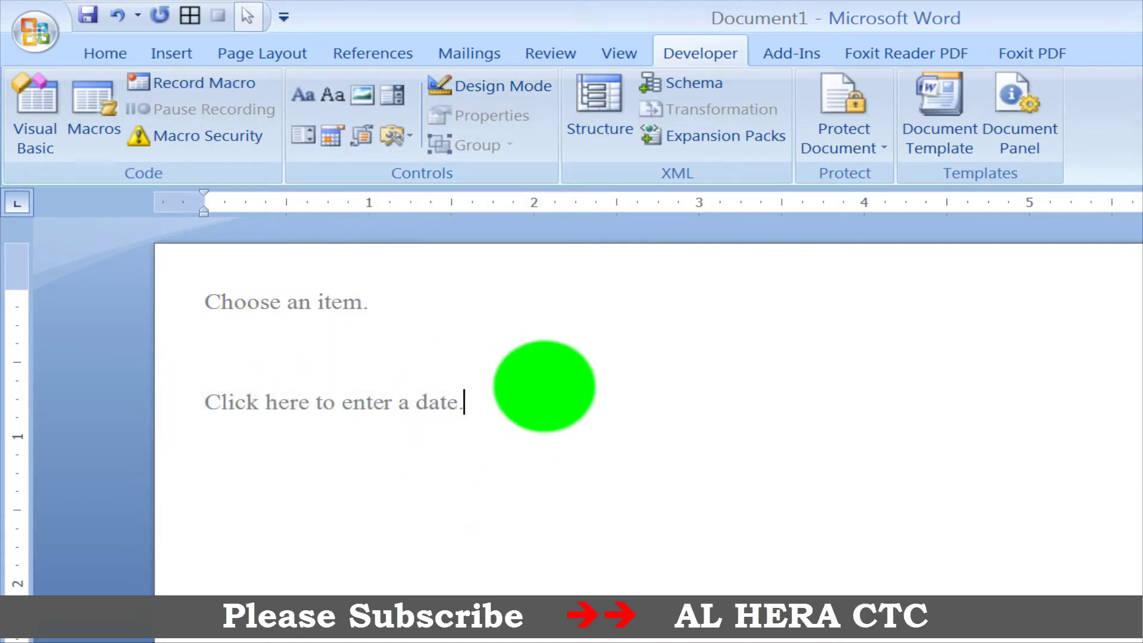
left_click(543, 386)
- Select the drop-down control and test its arrow, briefly viewing the legacy form controls gallery
left_click(339, 307)
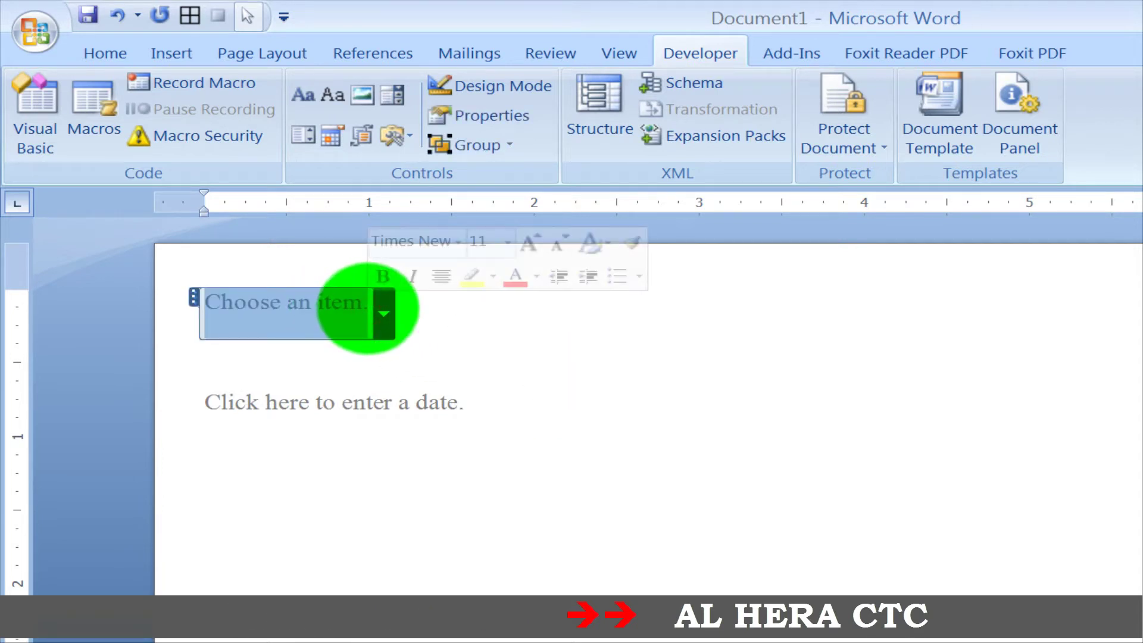
left_click(381, 313)
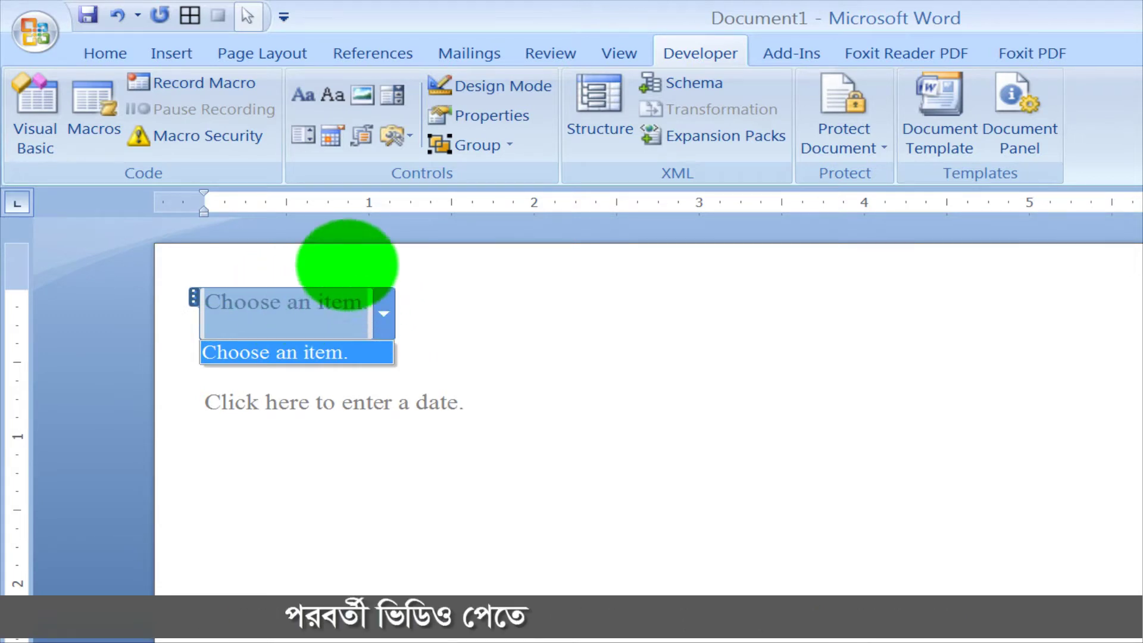
left_click(393, 137)
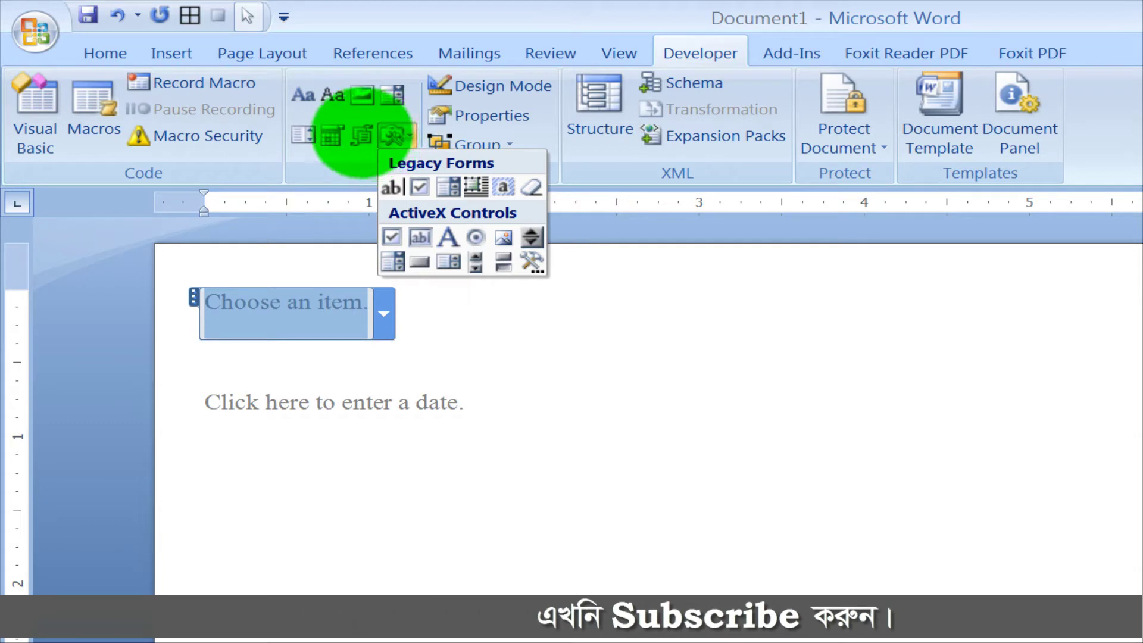
left_click(688, 386)
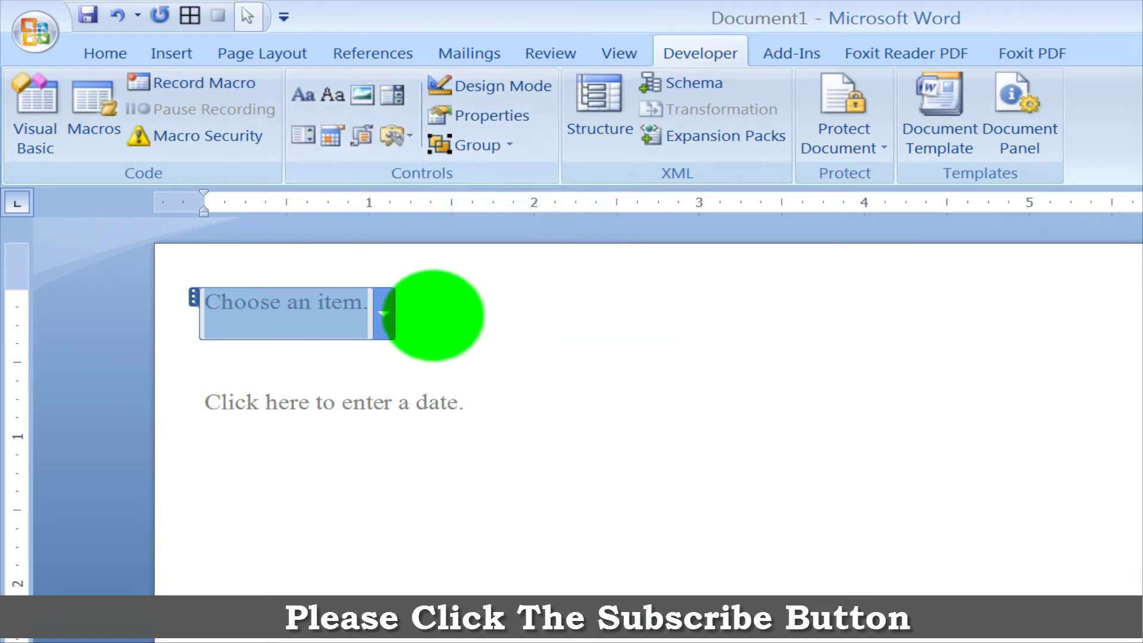
left_click(384, 312)
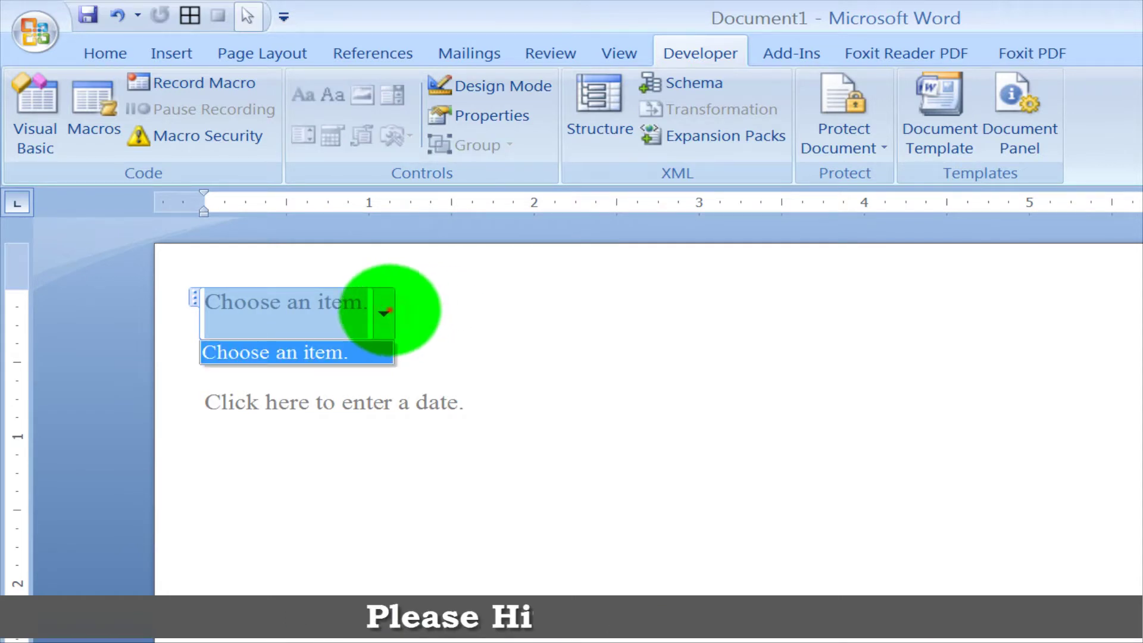
left_click(387, 311)
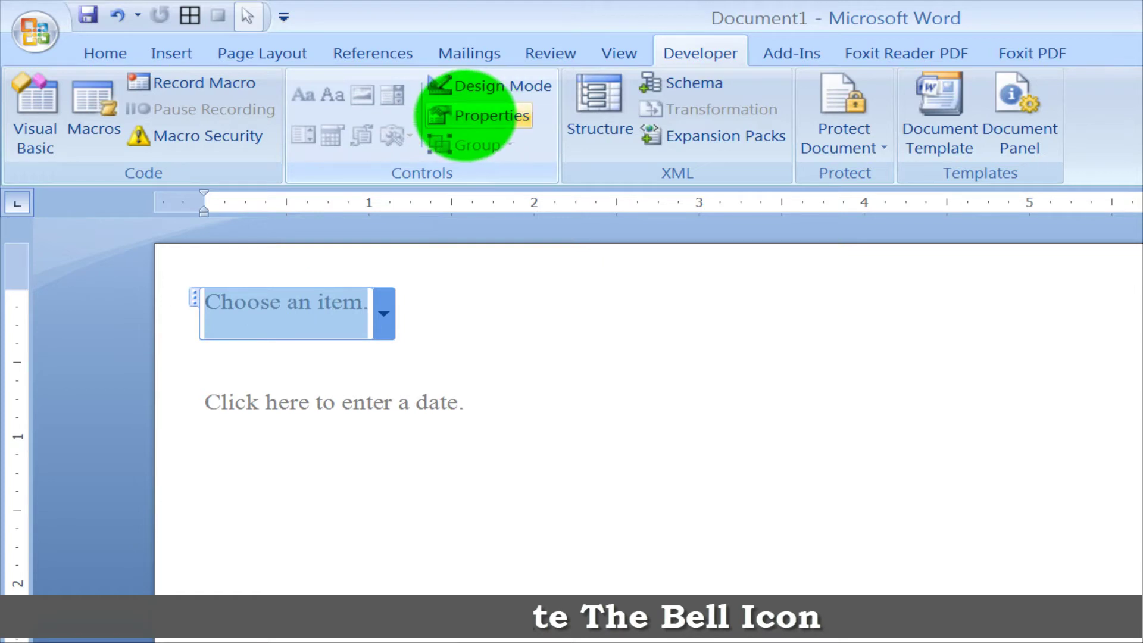
- Open the drop-down's Content Control Properties and add MANNAN and IBRAHIM as choices
left_click(467, 115)
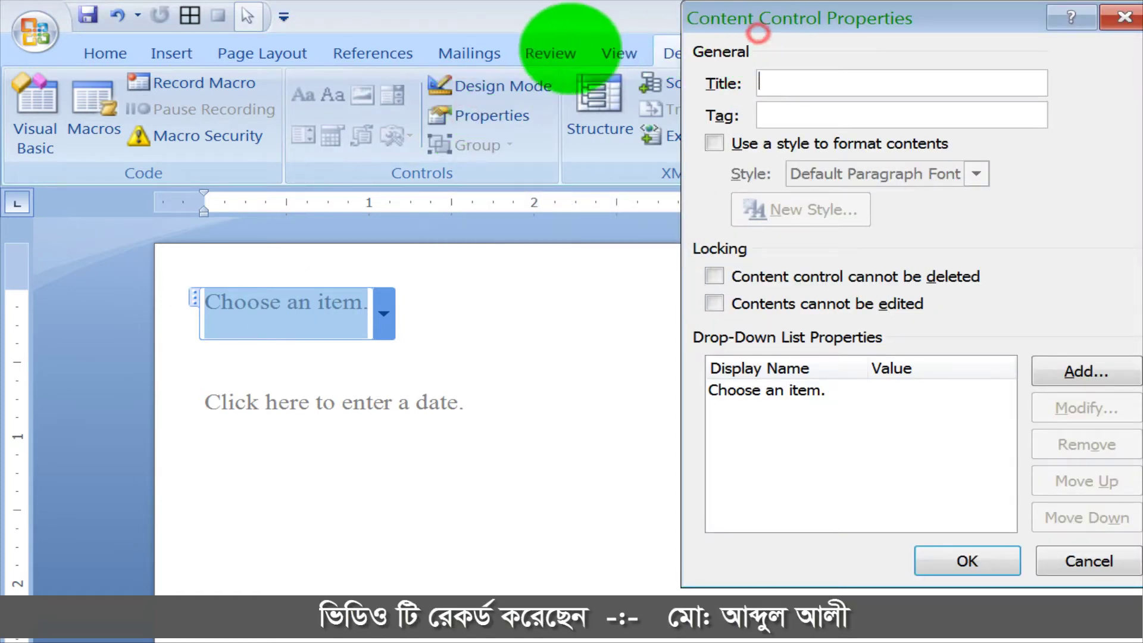
left_click_drag(758, 33, 403, 58)
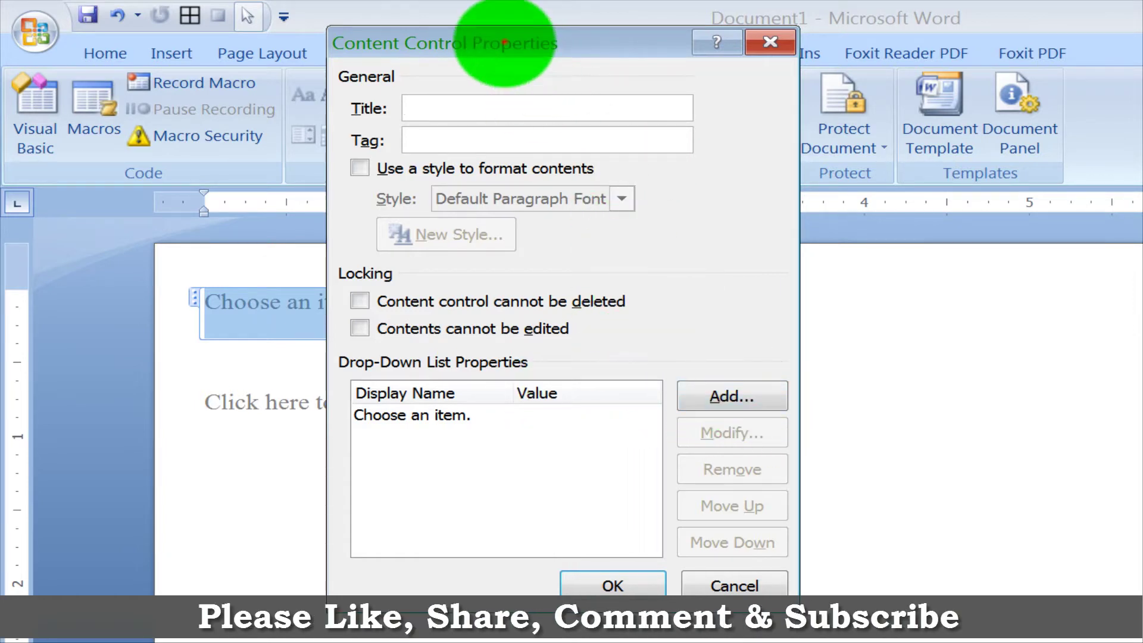
left_click_drag(512, 45, 652, 50)
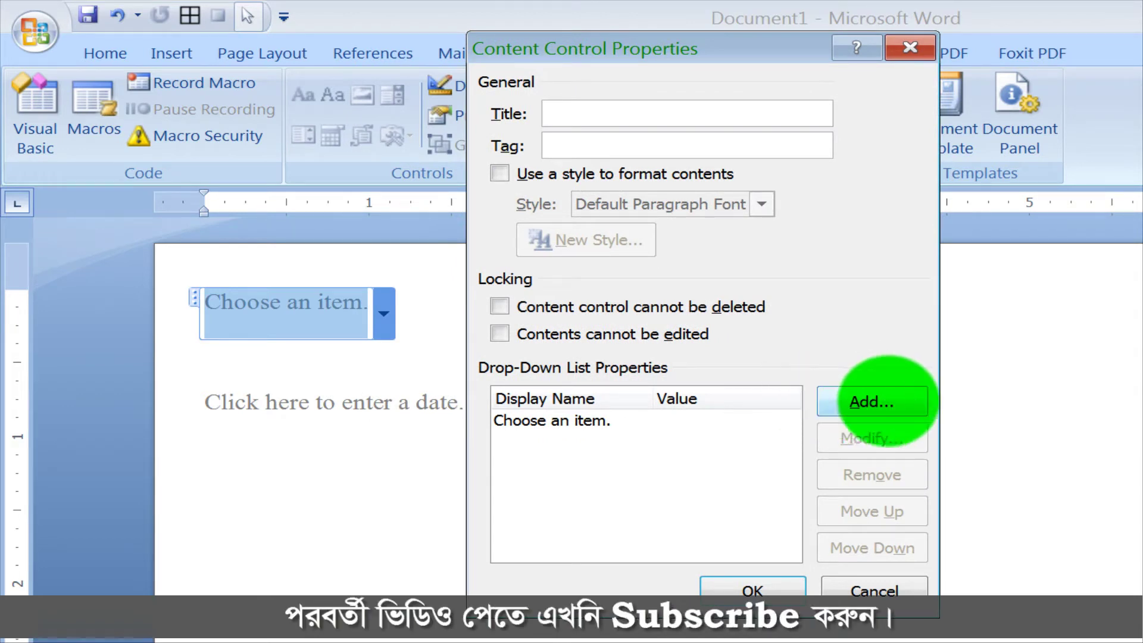
left_click(852, 403)
left_click(651, 302)
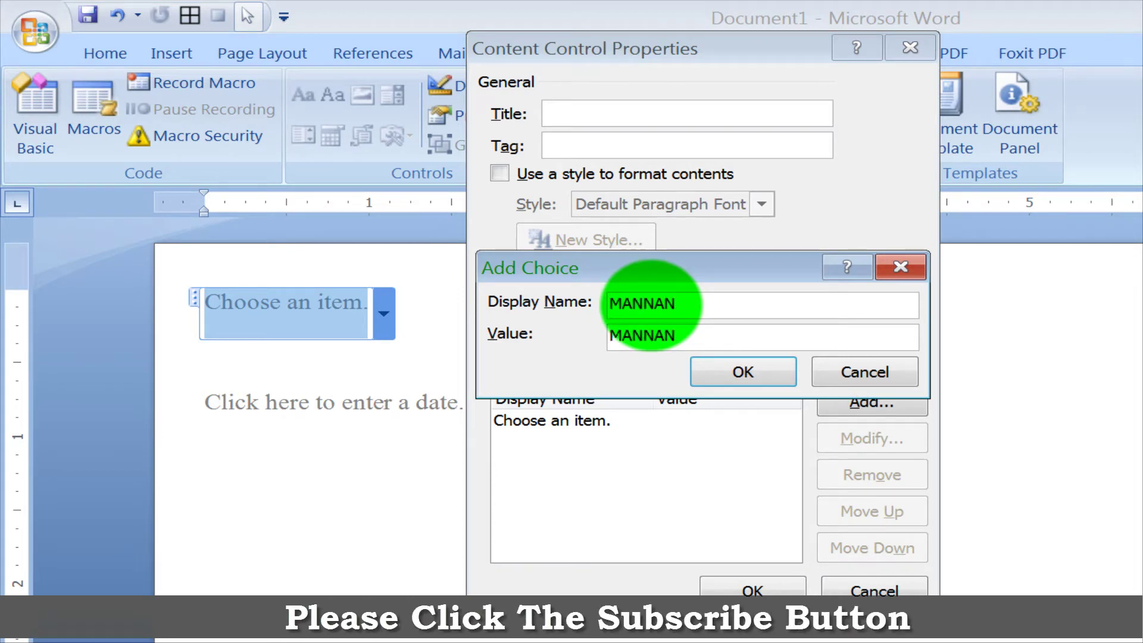
left_click(729, 371)
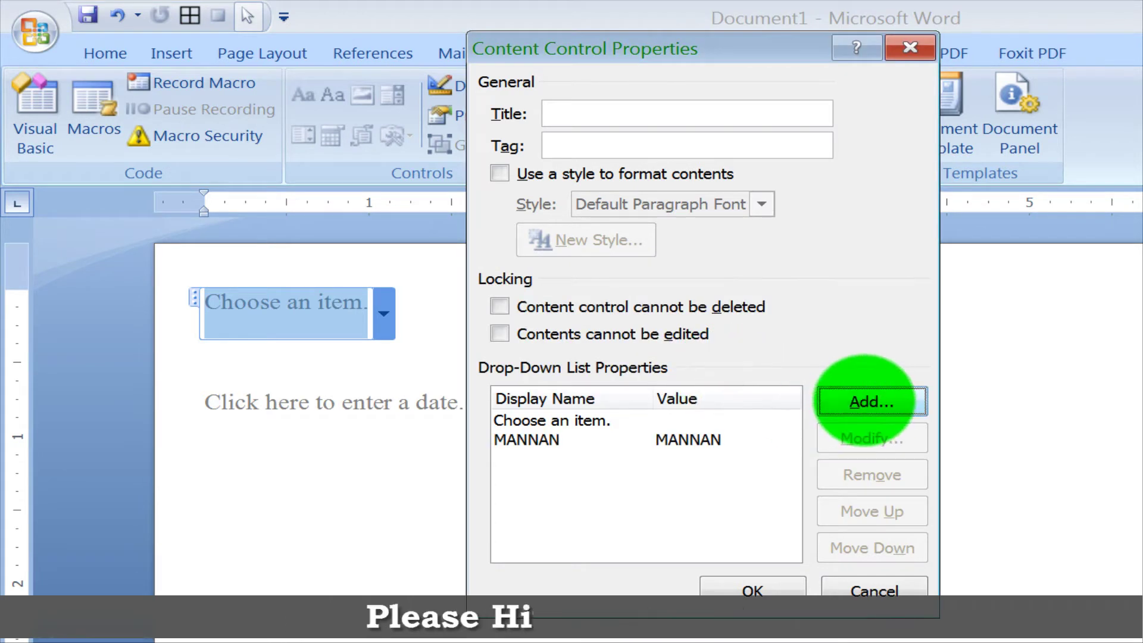
left_click(865, 402)
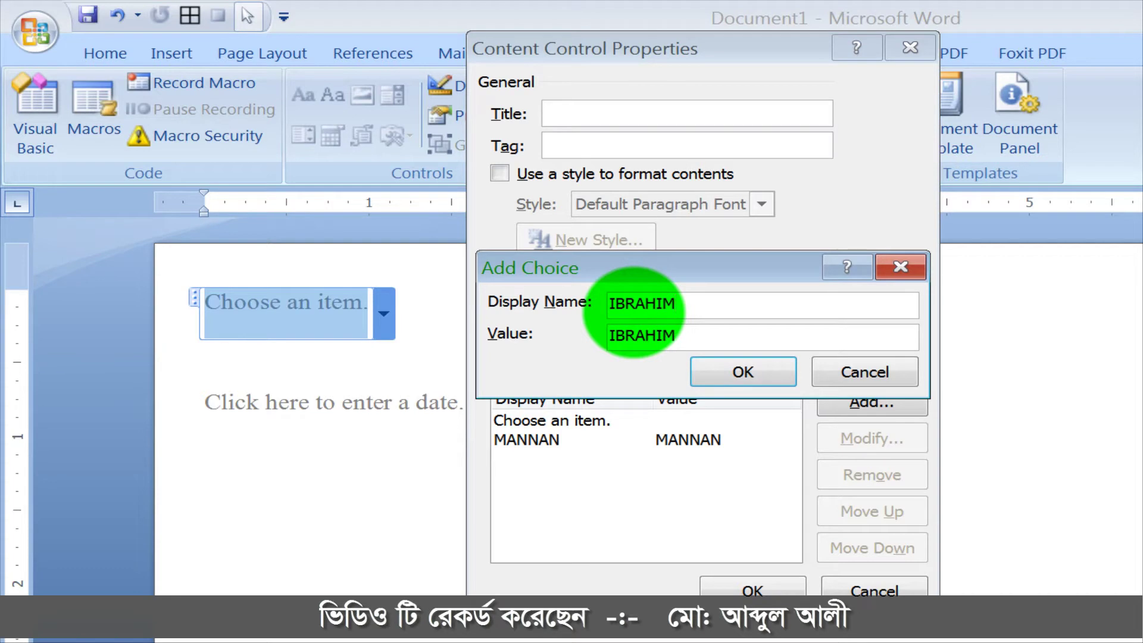
left_click(762, 378)
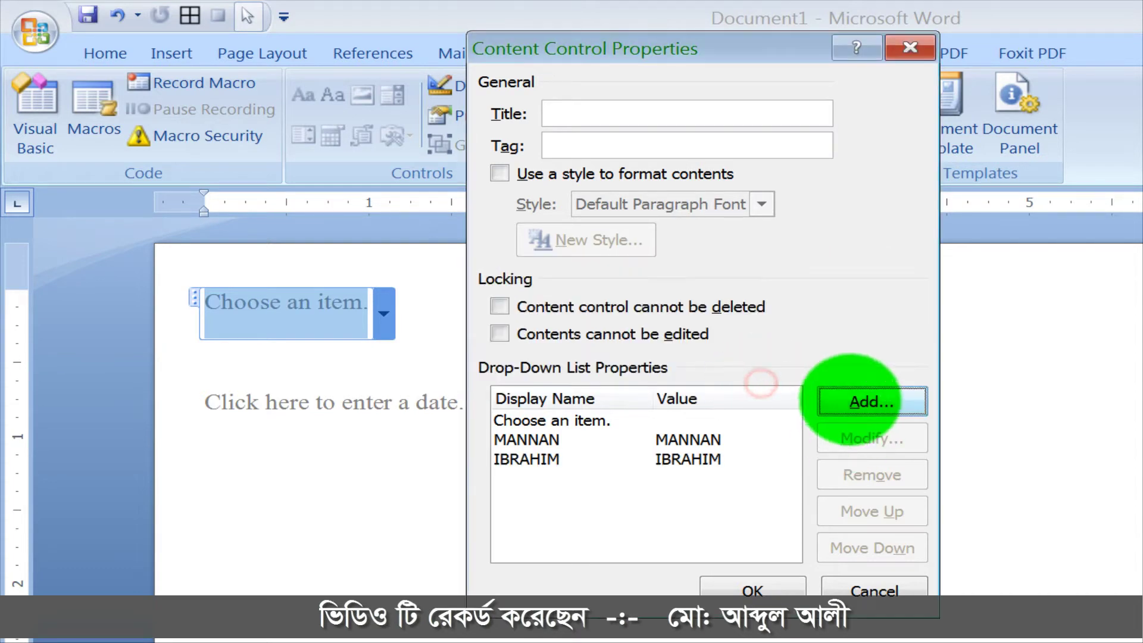
- Add MAMUN and RUBEL as further choices and apply the dialog settings
left_click(864, 401)
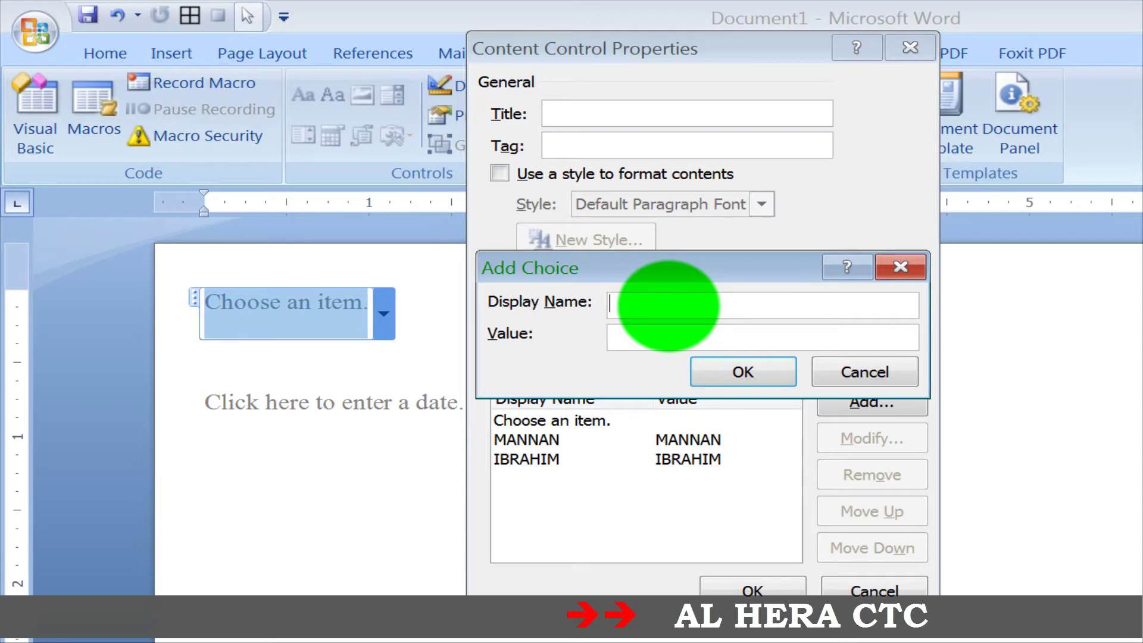
type("AMUN")
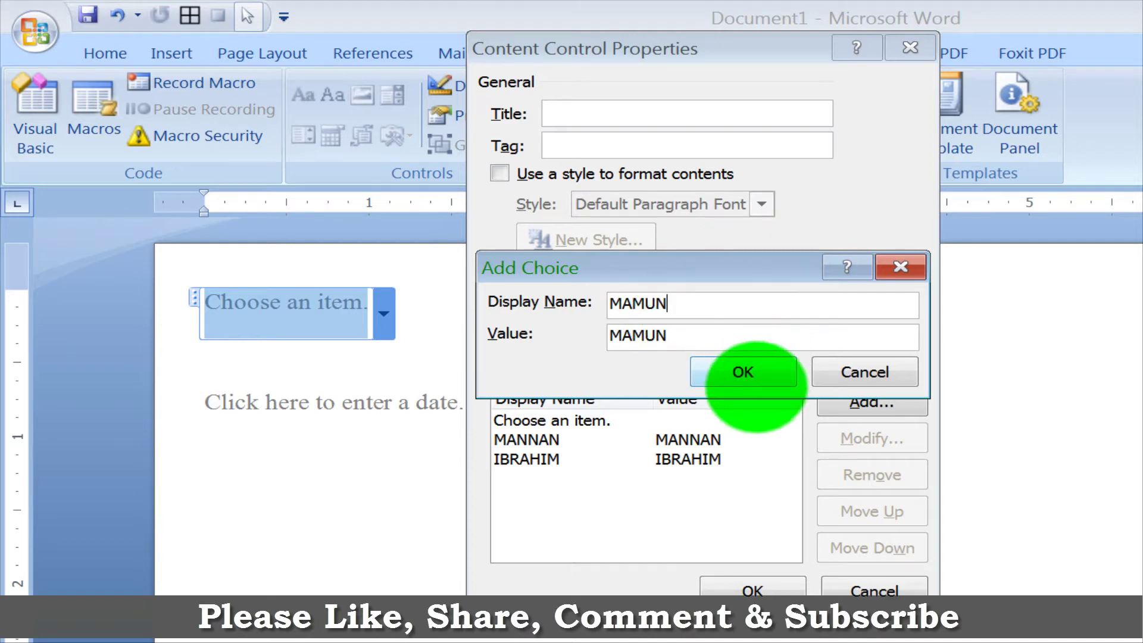
left_click(747, 373)
left_click(846, 399)
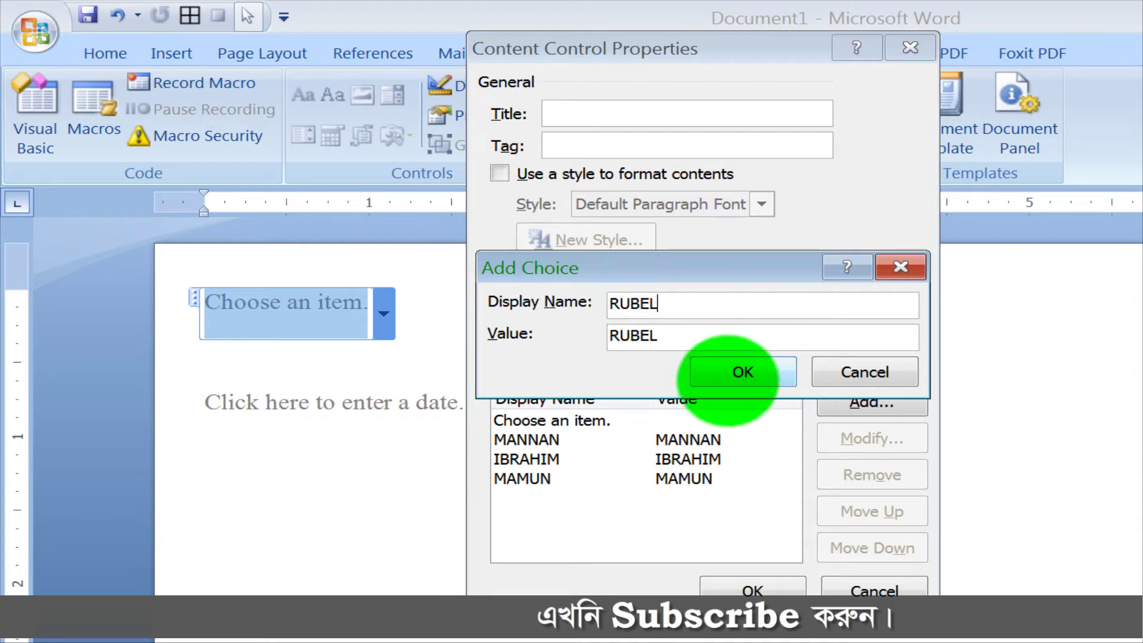
left_click(729, 371)
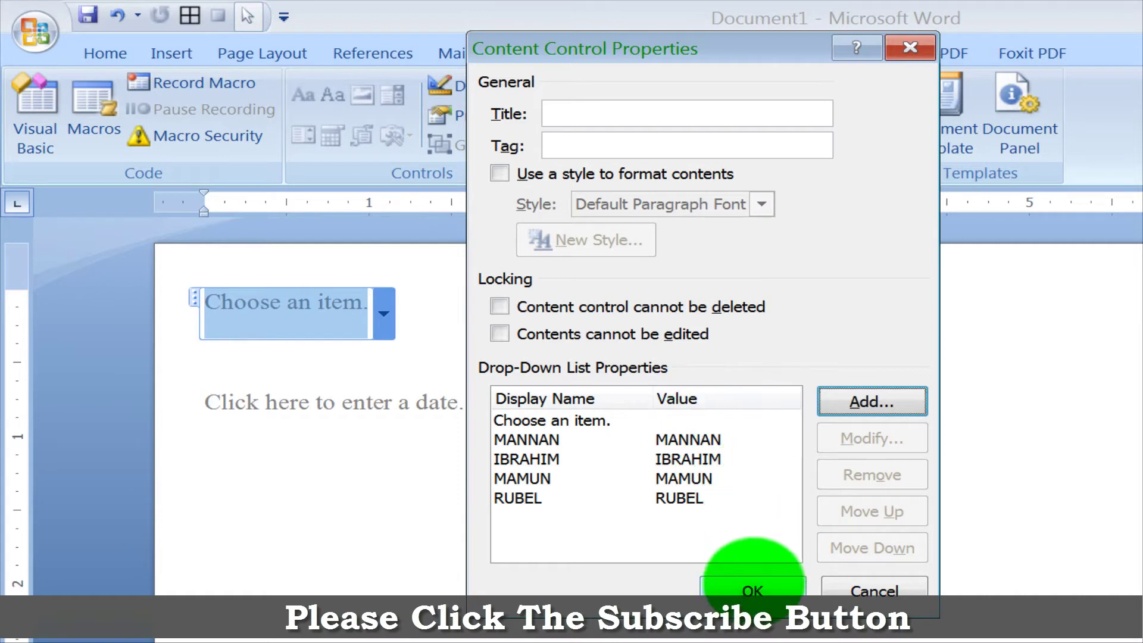
left_click(753, 588)
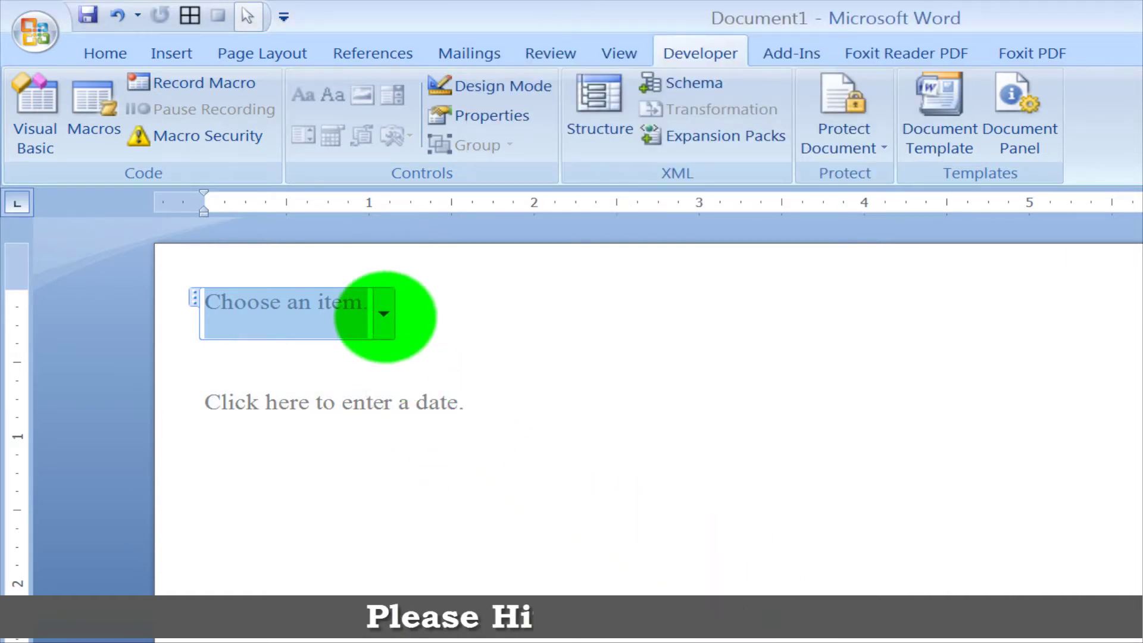
- Expand the name drop-down to see MANNAN, IBRAHIM, MAMUN and RUBEL listed
left_click(383, 314)
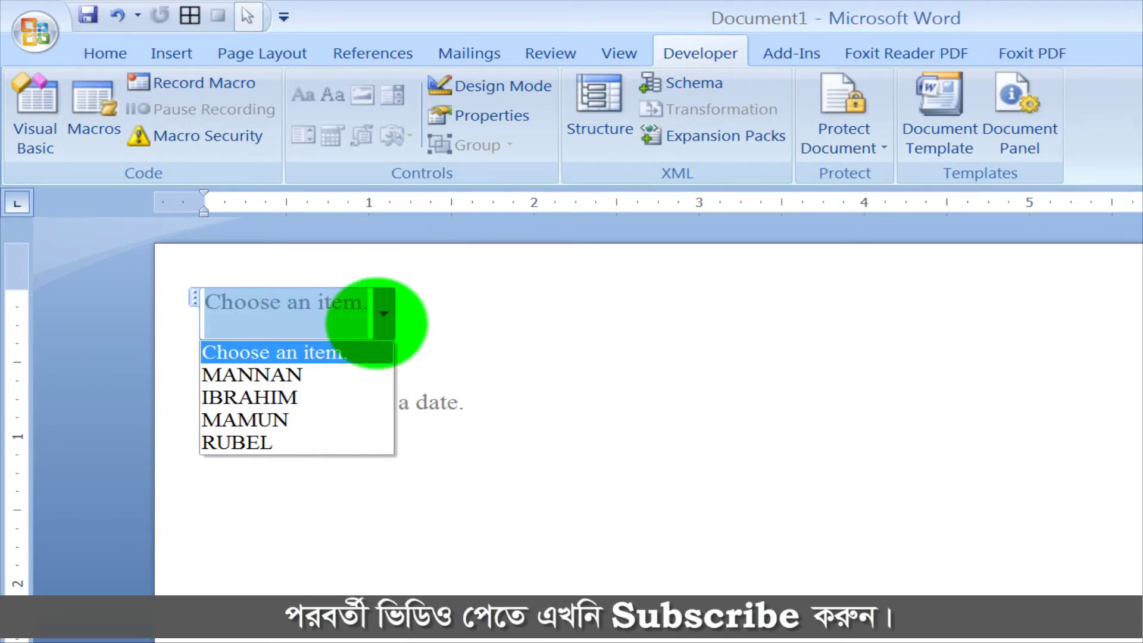
- In the drop-down's properties, modify the 'Choose an item.' display name to SELECT ITEM and apply
left_click(492, 115)
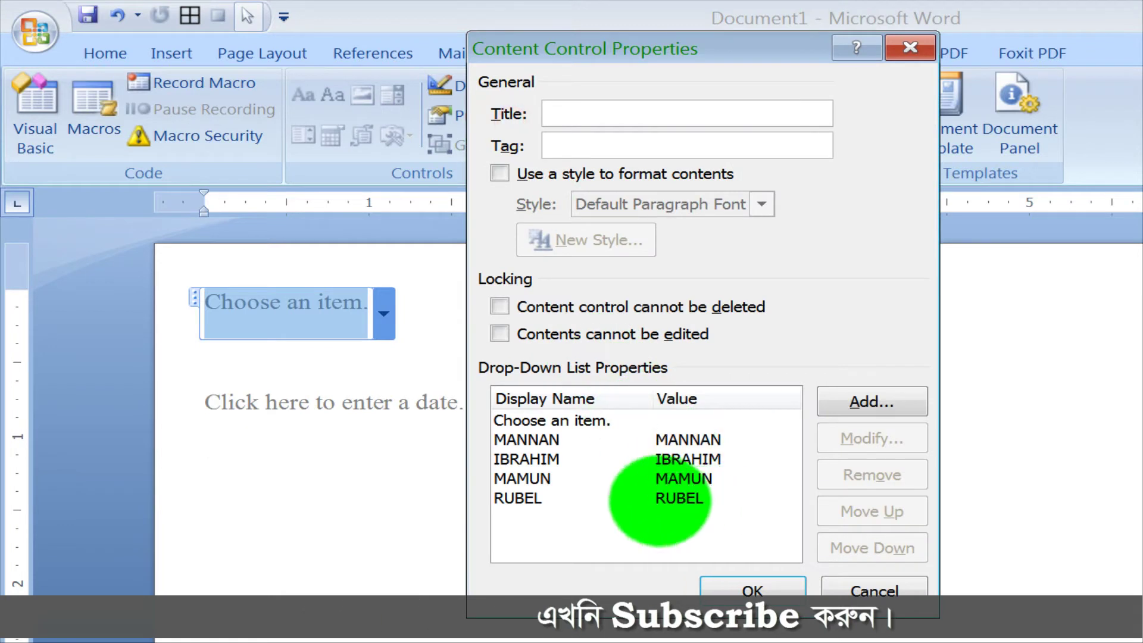
left_click(527, 420)
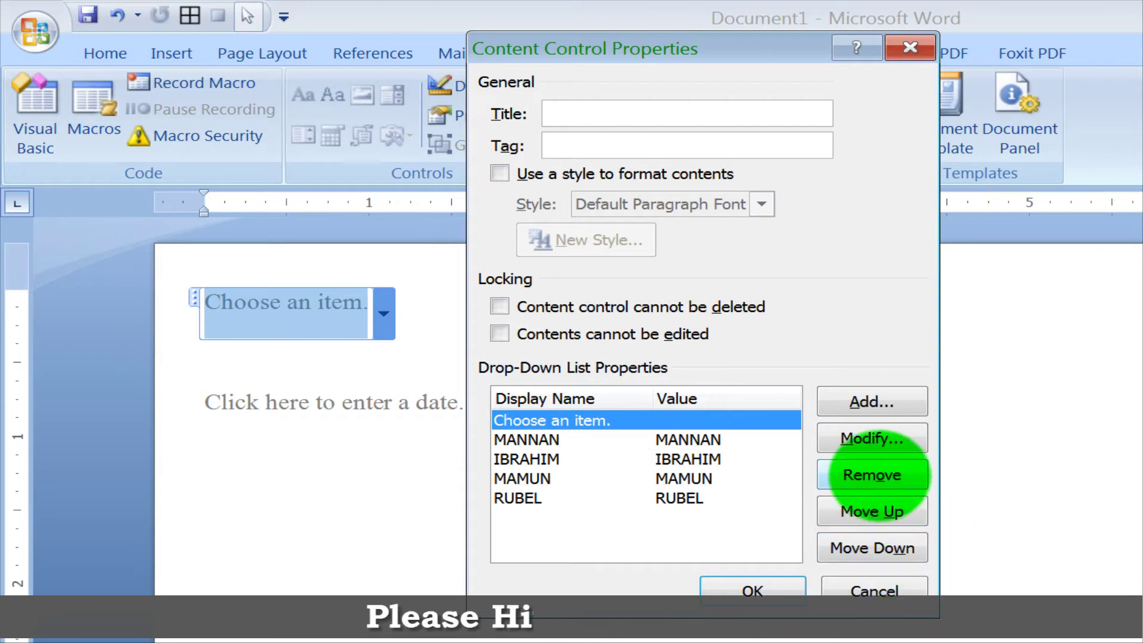
left_click(857, 439)
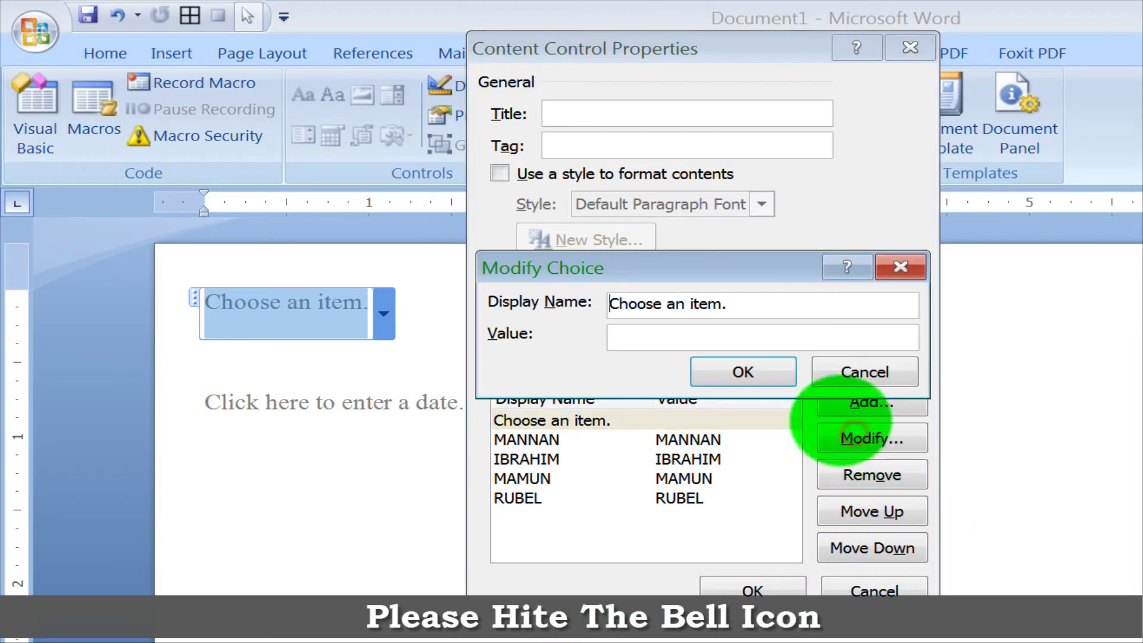
left_click(892, 372)
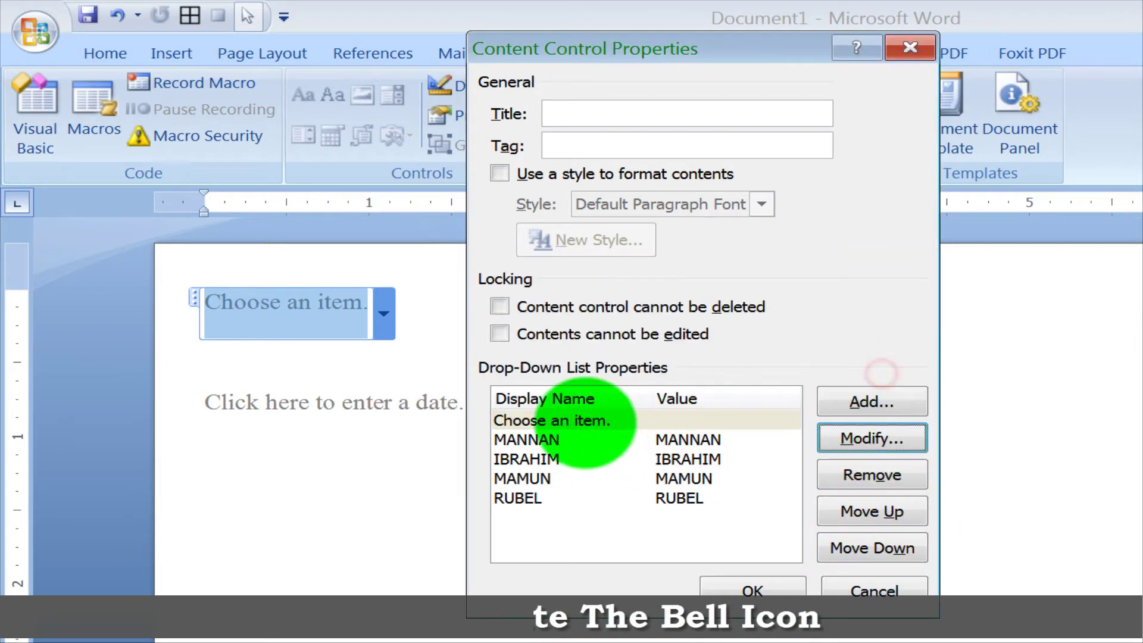
left_click(554, 420)
left_click(853, 434)
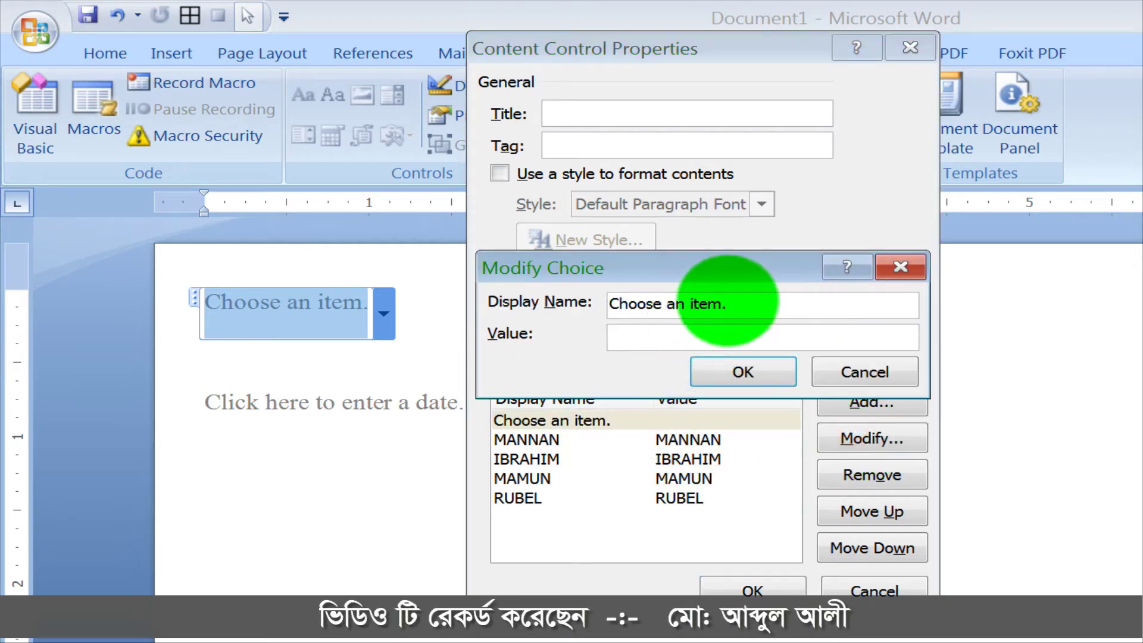
left_click_drag(728, 302, 627, 302)
type("SELECT ITEM")
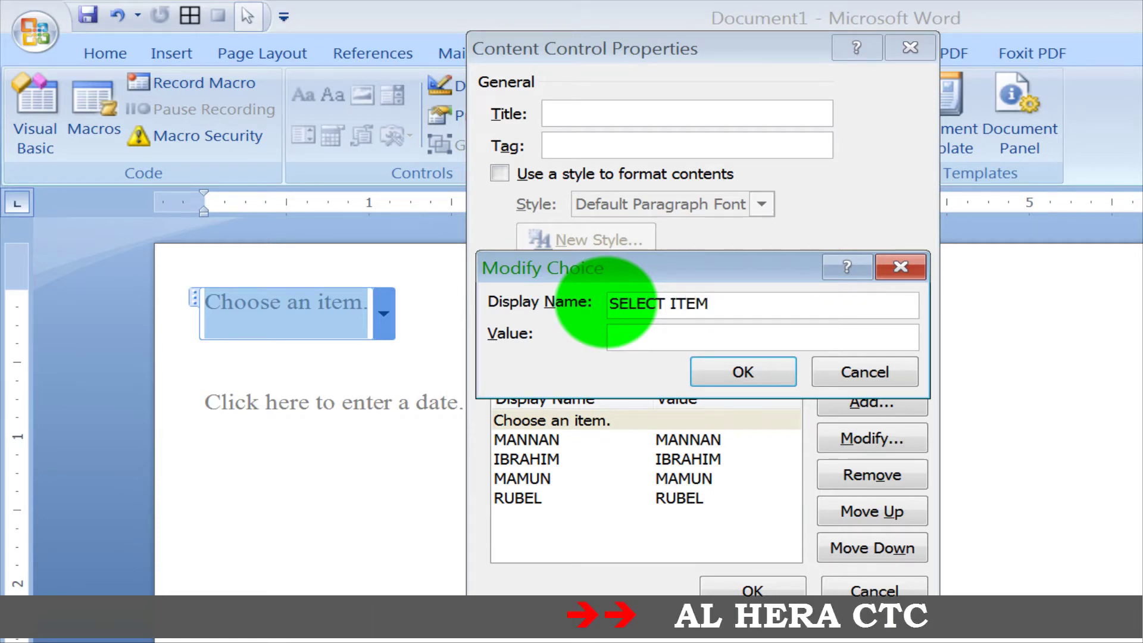
left_click(741, 371)
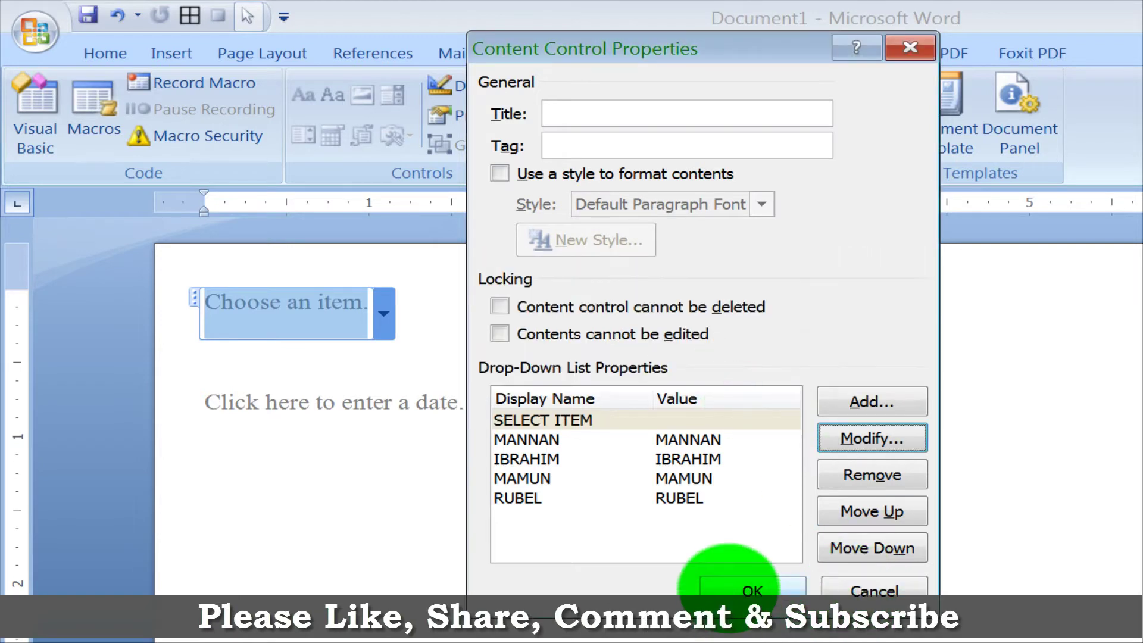
left_click(727, 587)
- In the name drop-down, choose MANNAN, then reset it to SELECT ITEM
left_click(535, 408)
left_click(355, 312)
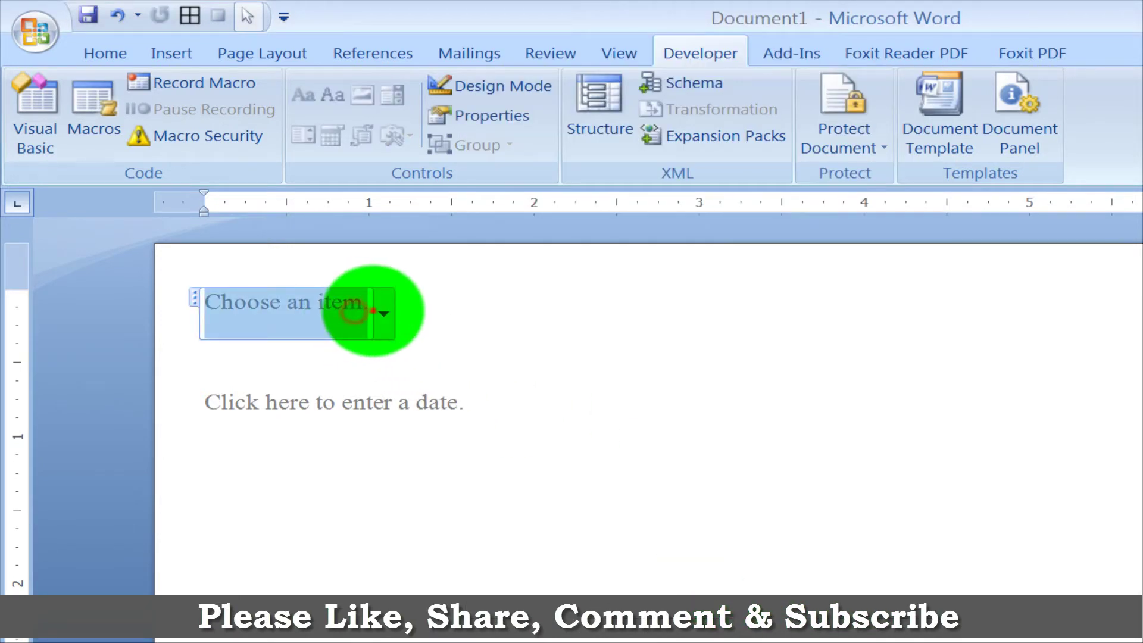
left_click(384, 312)
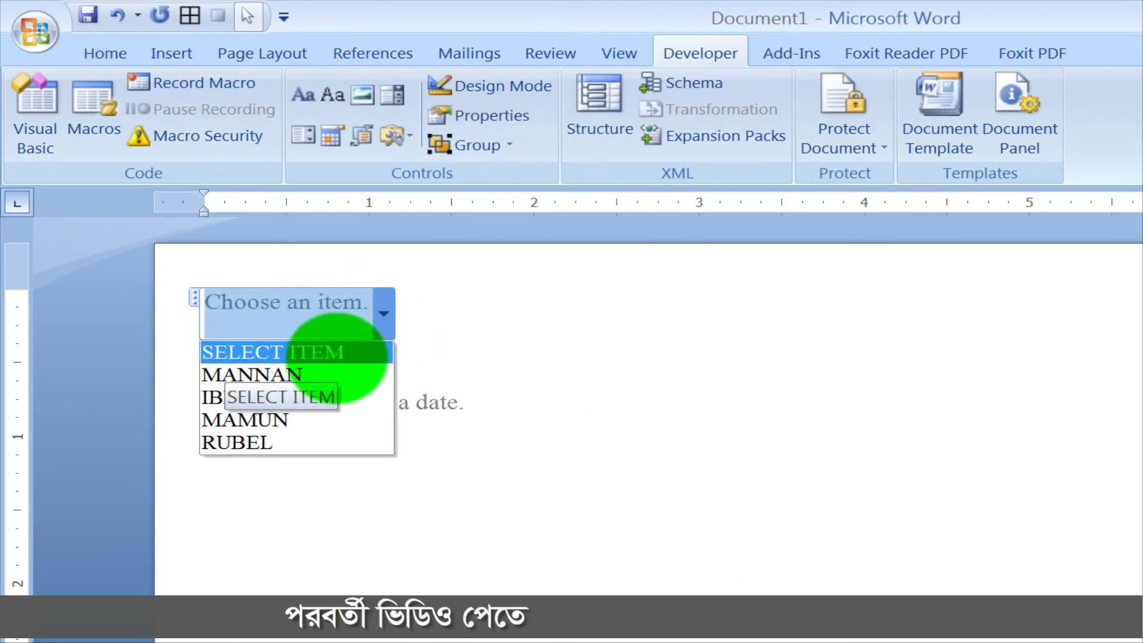
left_click(326, 304)
left_click(490, 342)
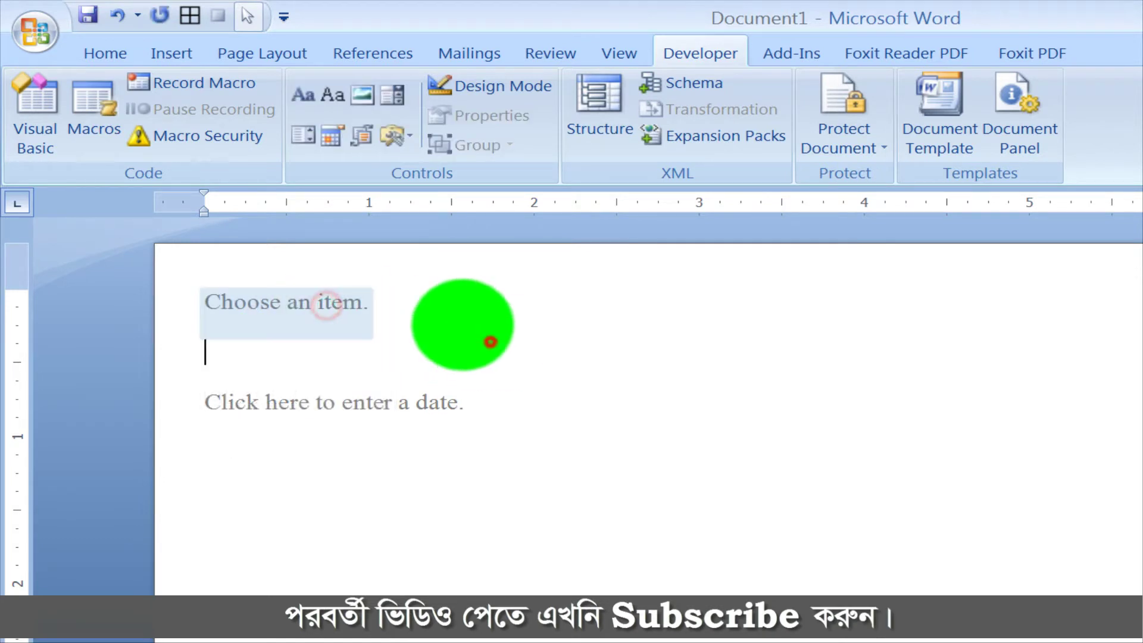
left_click(357, 313)
left_click(381, 312)
left_click(315, 375)
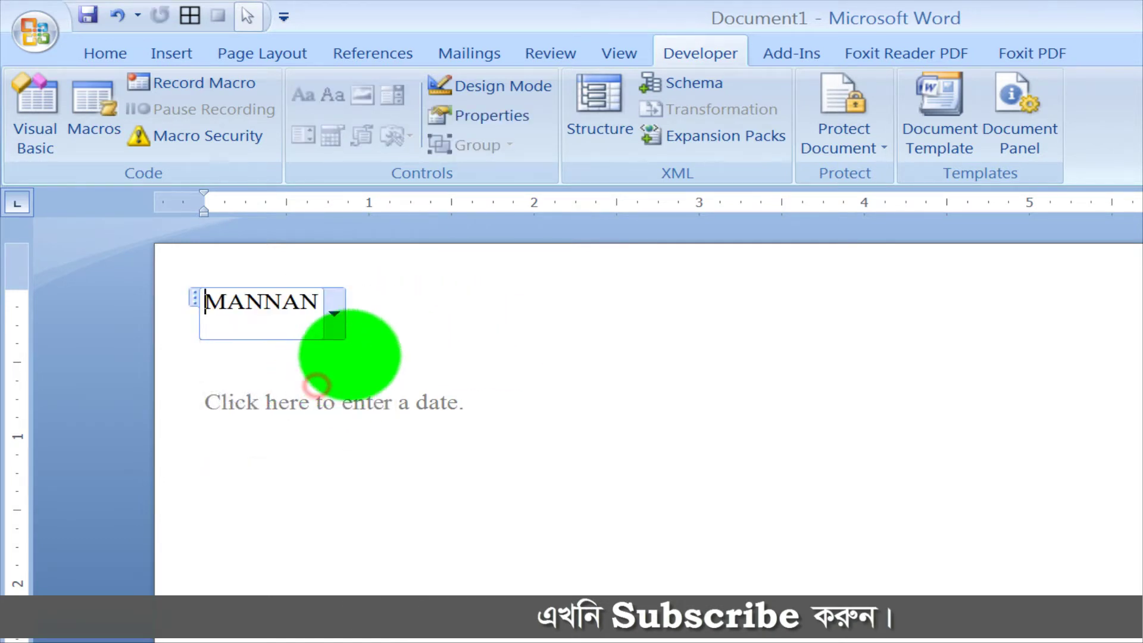
left_click(333, 310)
left_click(326, 348)
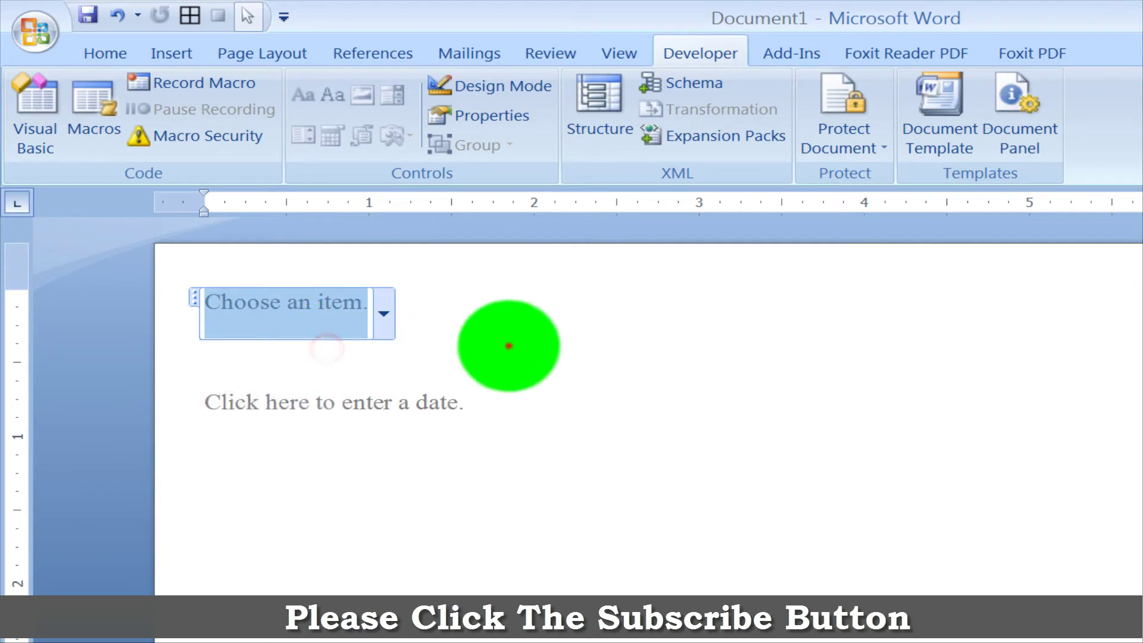
- Show the name list again a few times, then open the control's Content Control Properties
left_click(509, 345)
left_click(366, 312)
left_click(385, 317)
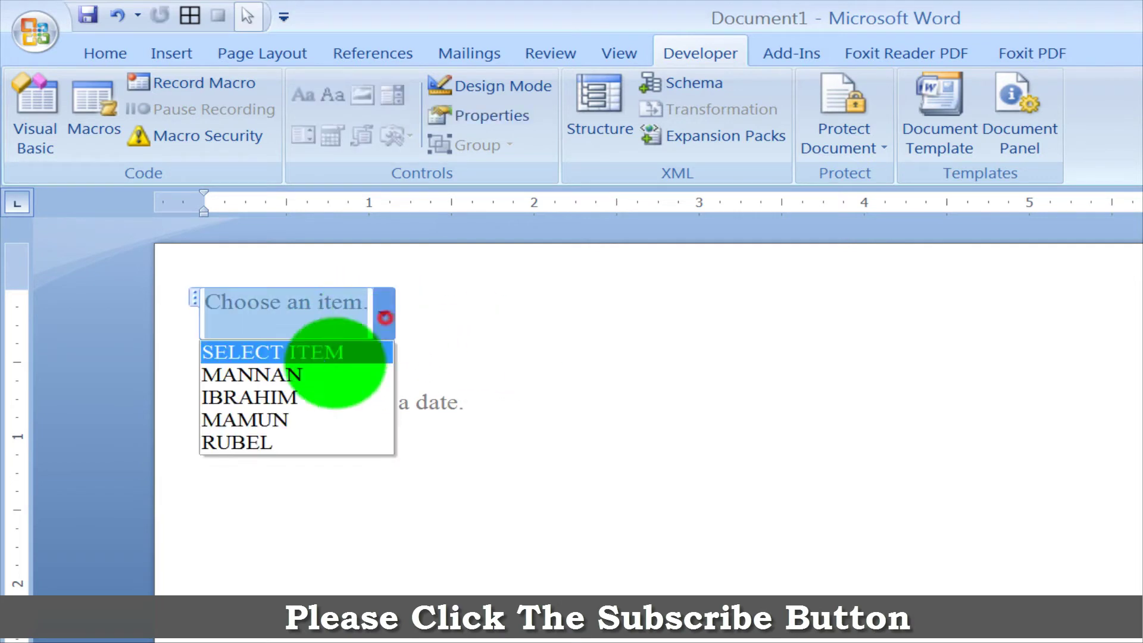
left_click(627, 321)
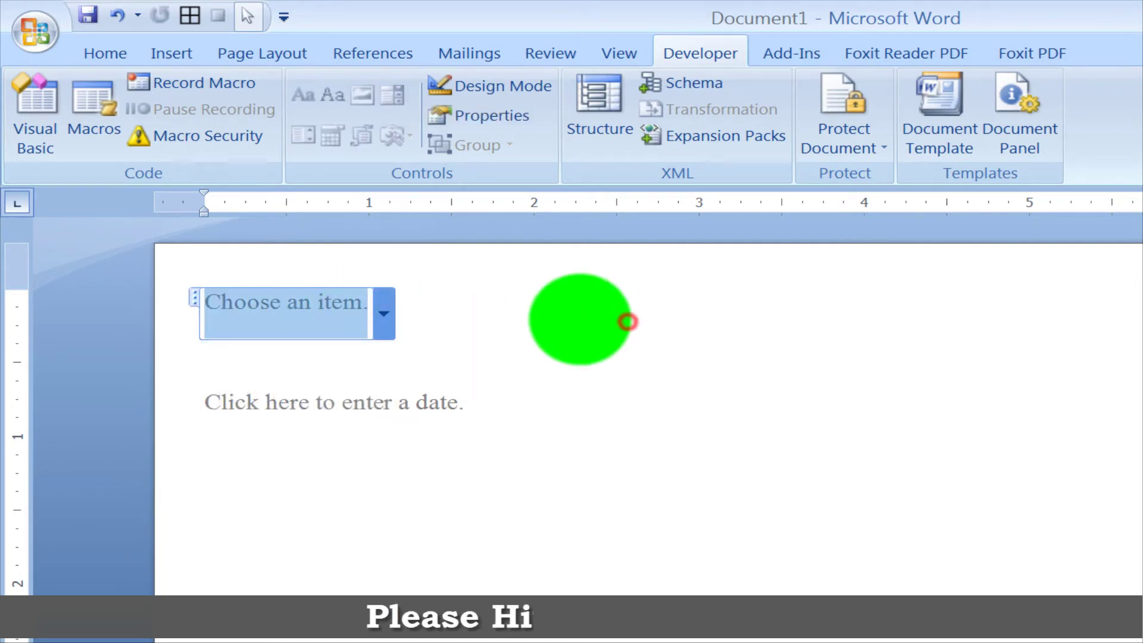
left_click(384, 314)
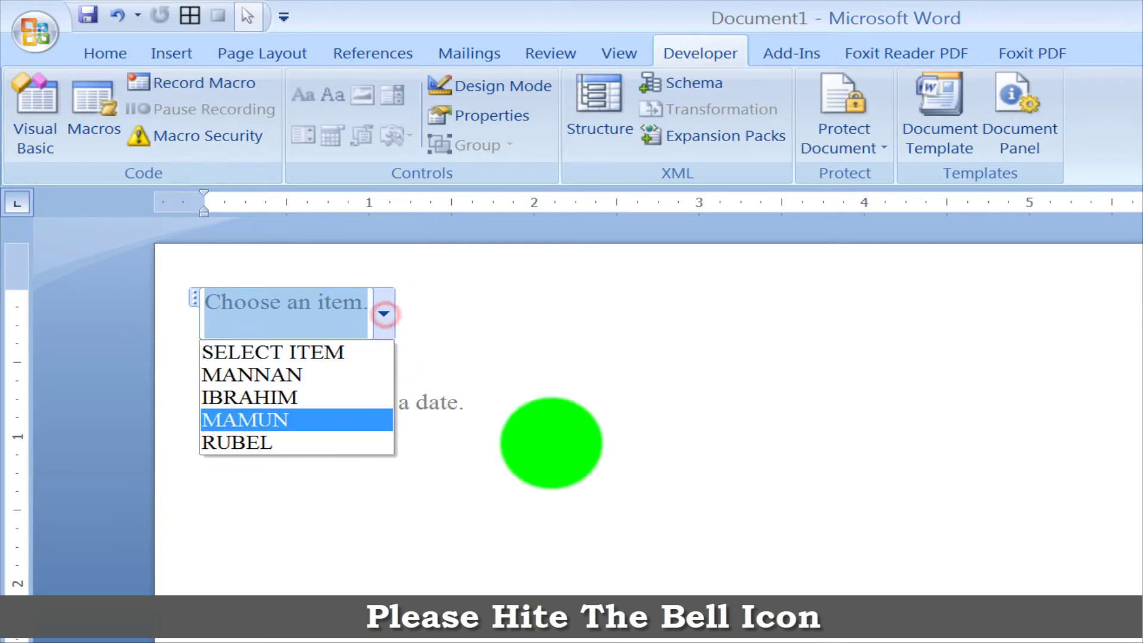
left_click(566, 435)
left_click(382, 310)
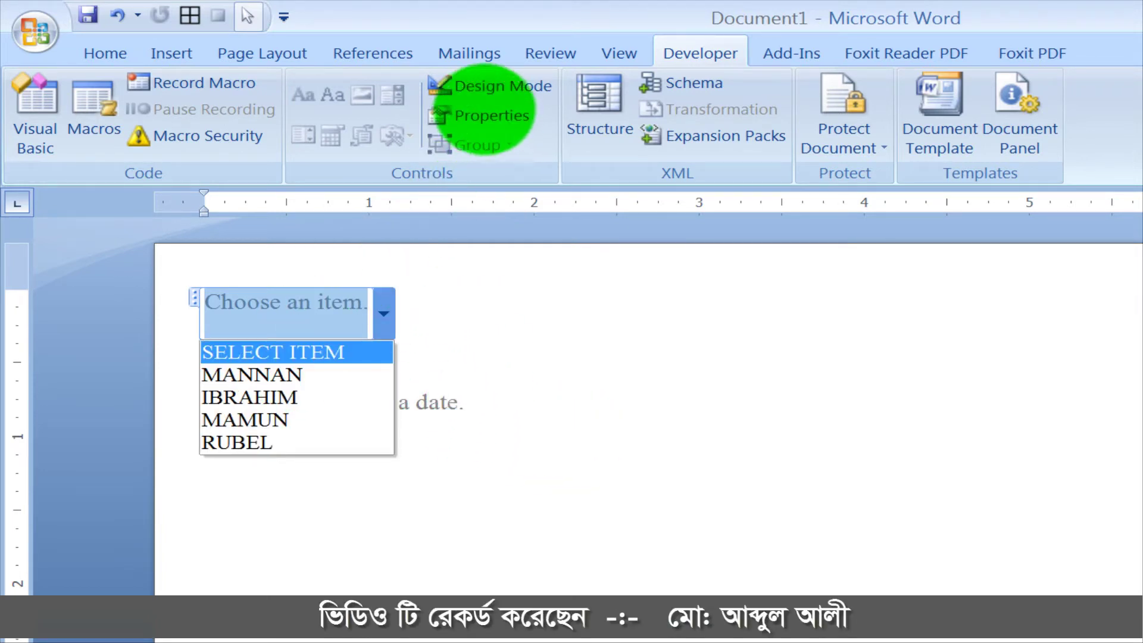
left_click(486, 113)
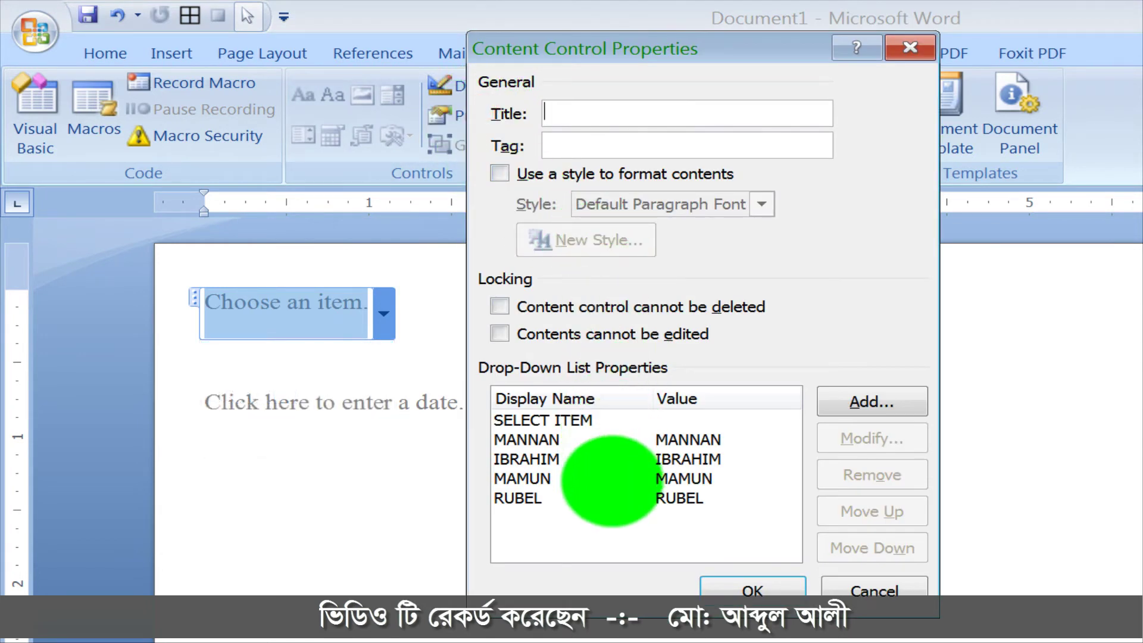
- Select IBRAHIM and use Move Down/Move Up until it sits directly below SELECT ITEM
left_click(517, 458)
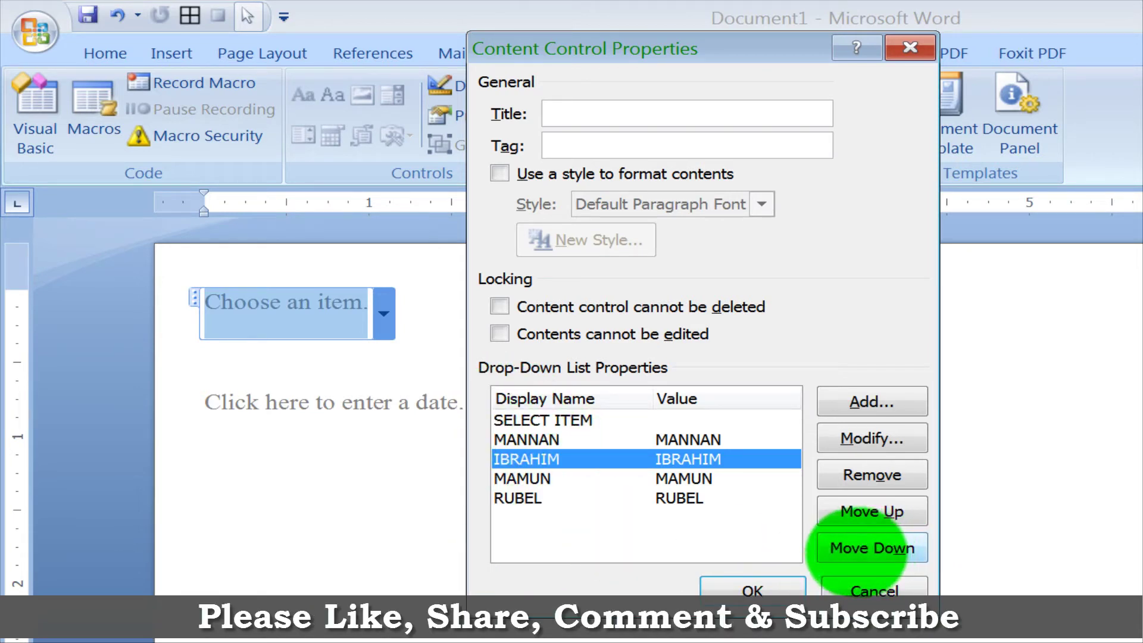
left_click(872, 548)
left_click(872, 547)
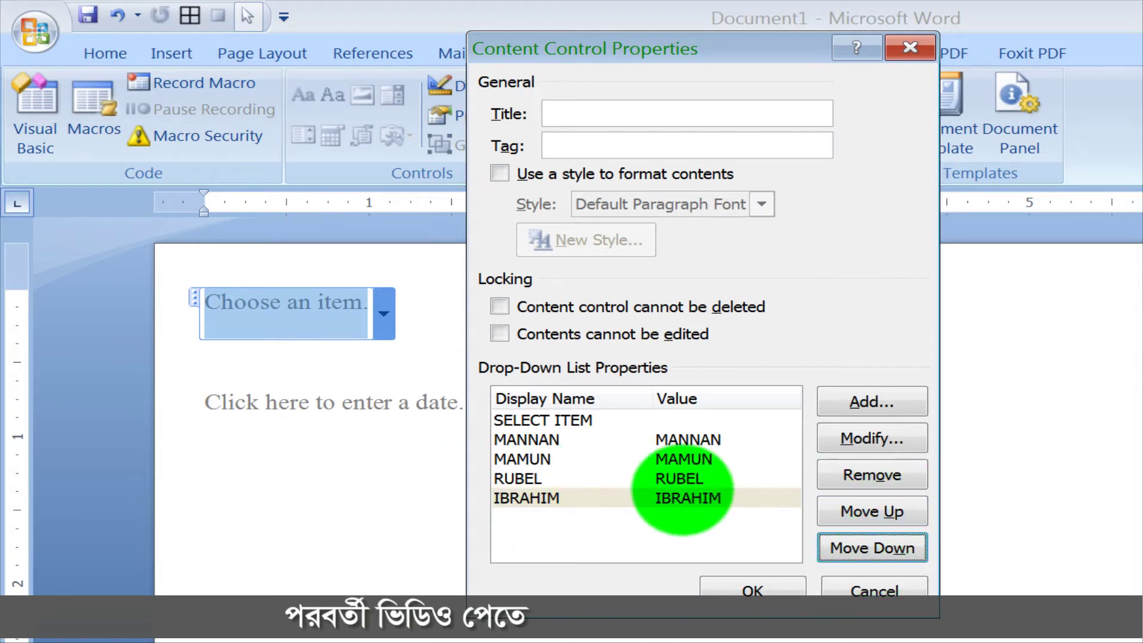
left_click(857, 510)
left_click(858, 510)
left_click(857, 510)
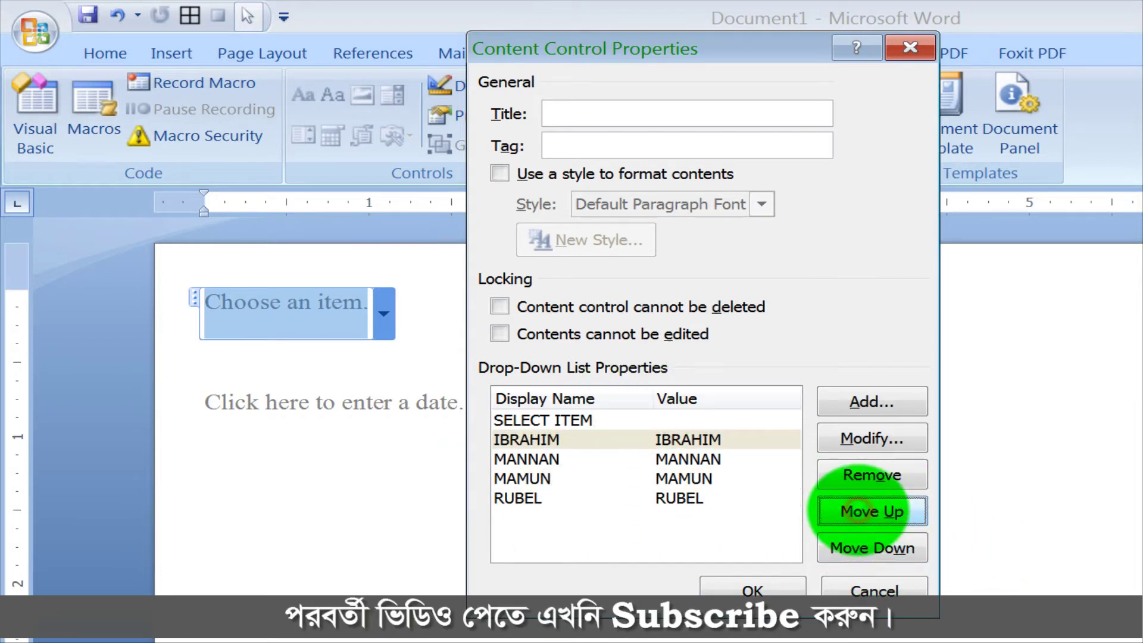
- Apply the new order, confirm the list reads SELECT ITEM, IBRAHIM, MANNAN, MAMUN, RUBEL, and reopen Properties
left_click(753, 590)
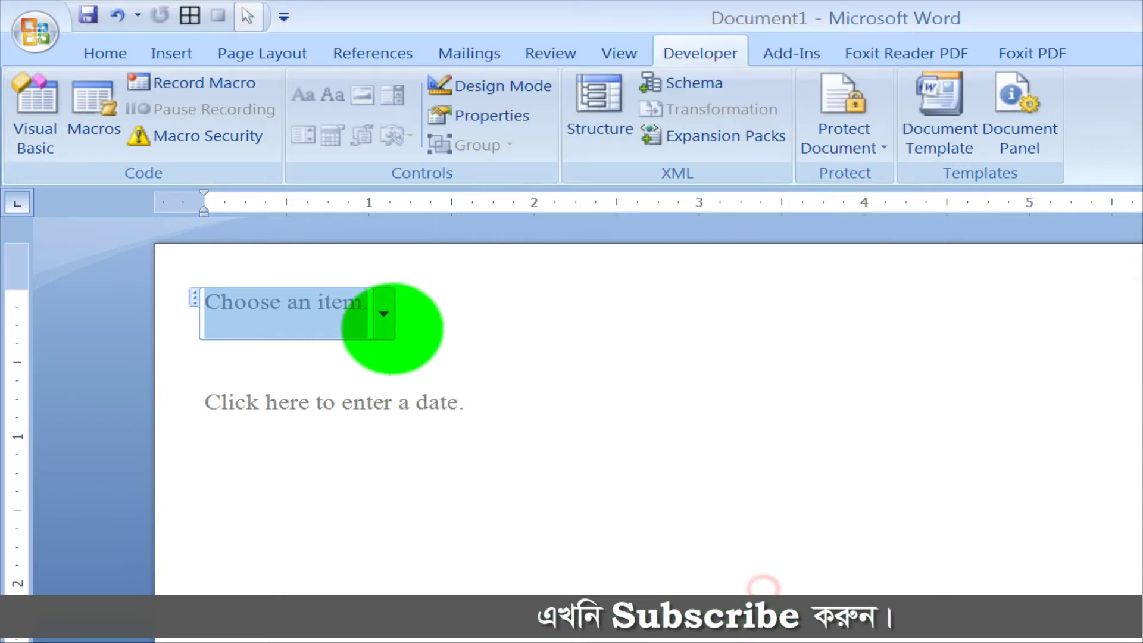
left_click(383, 322)
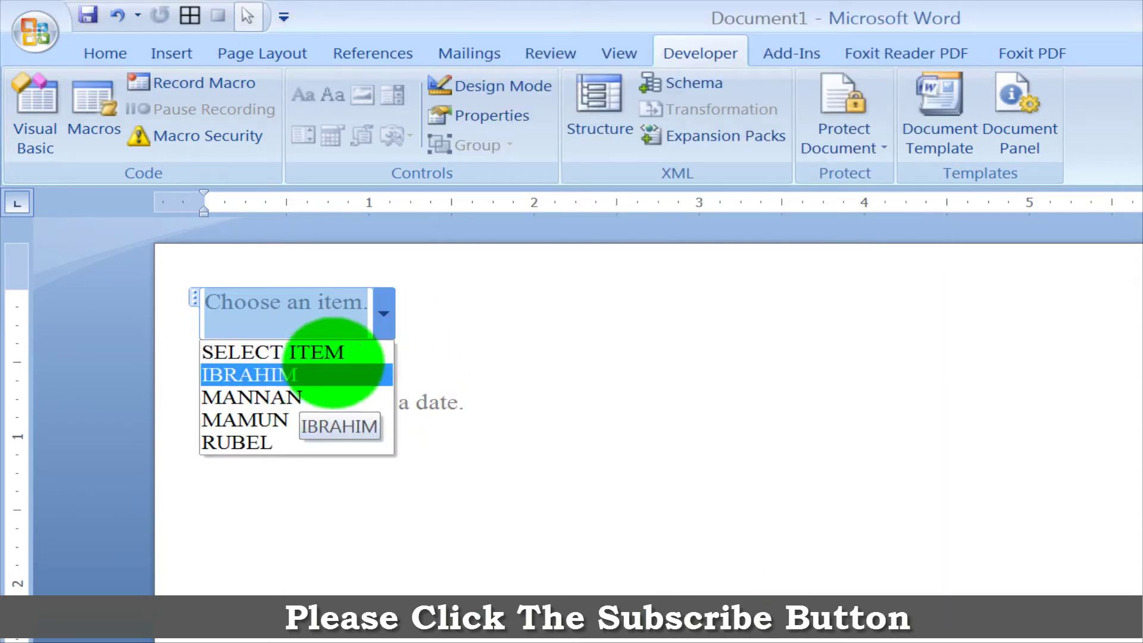
left_click(484, 115)
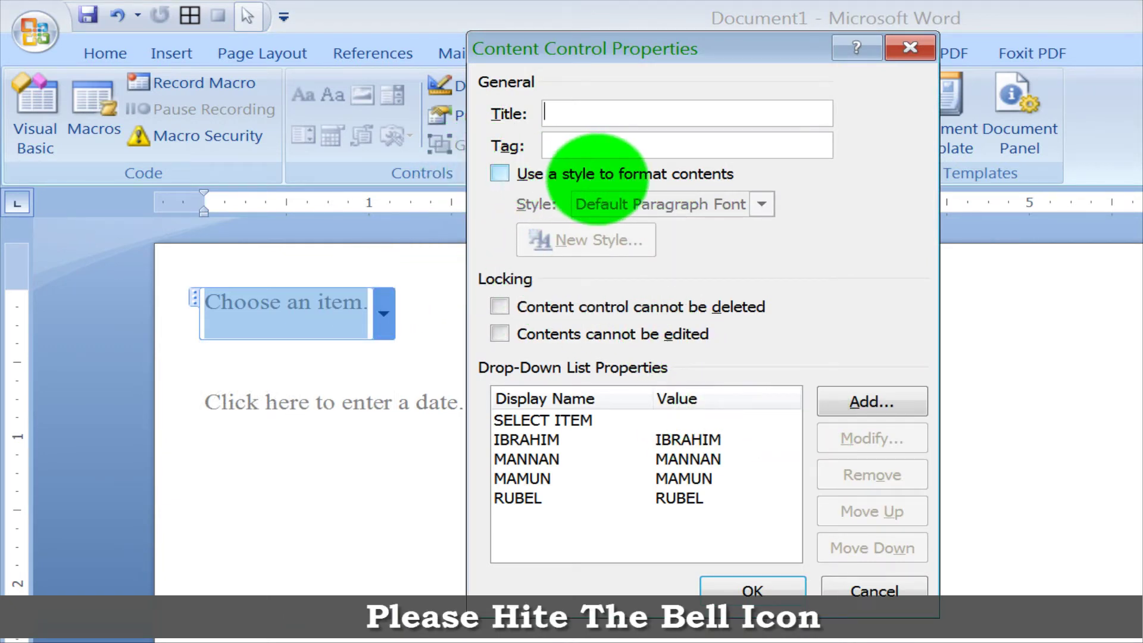
- Turn on 'Use a style to format contents' for the drop-down, keeping Default Paragraph Font
left_click(499, 173)
left_click(682, 203)
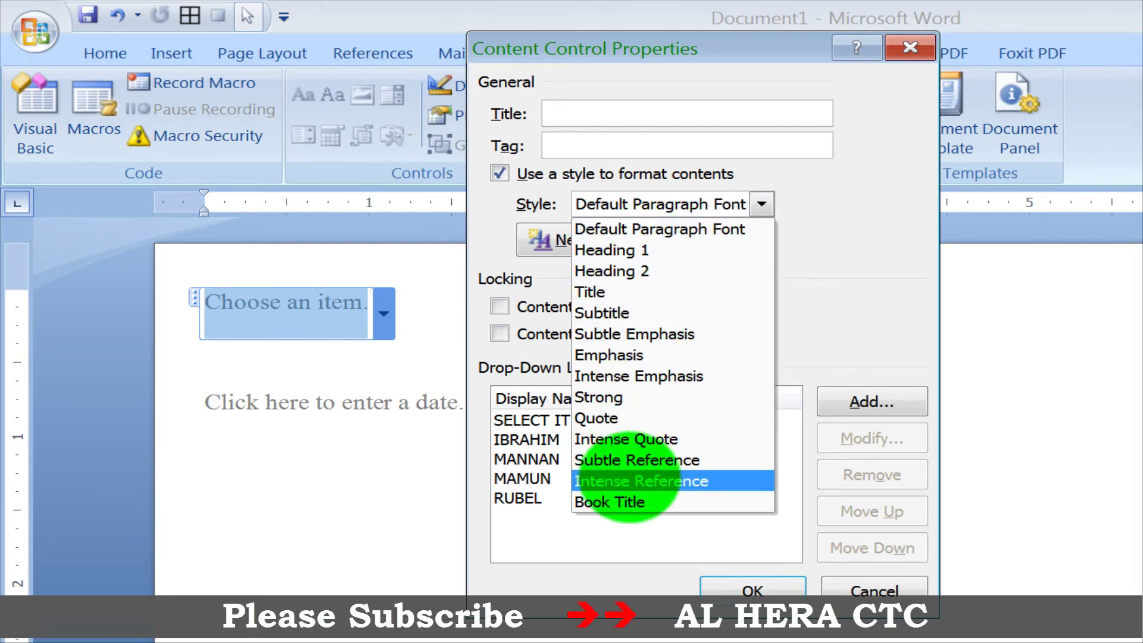
left_click(663, 232)
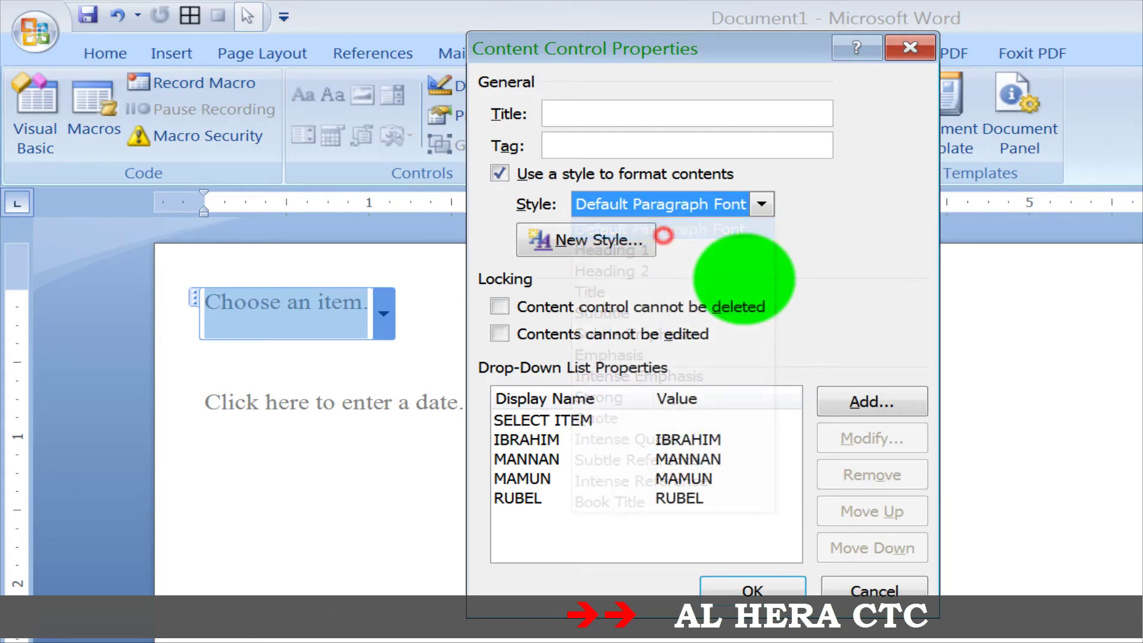
- Create a new style for the drop-down using the Algerian font in red
left_click(406, 183)
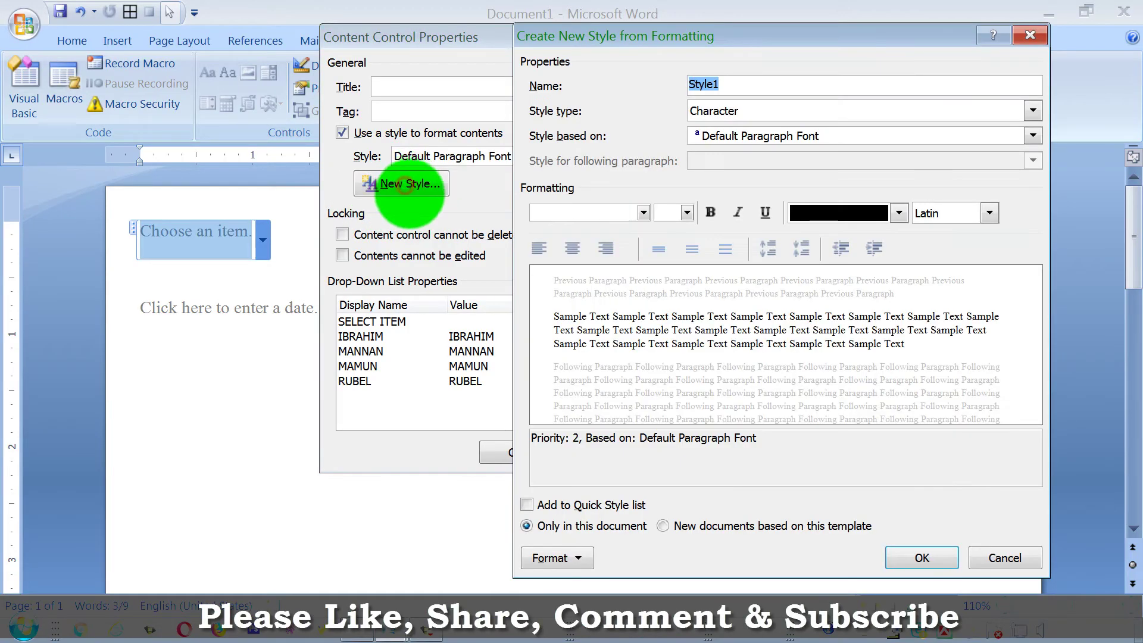
left_click(643, 212)
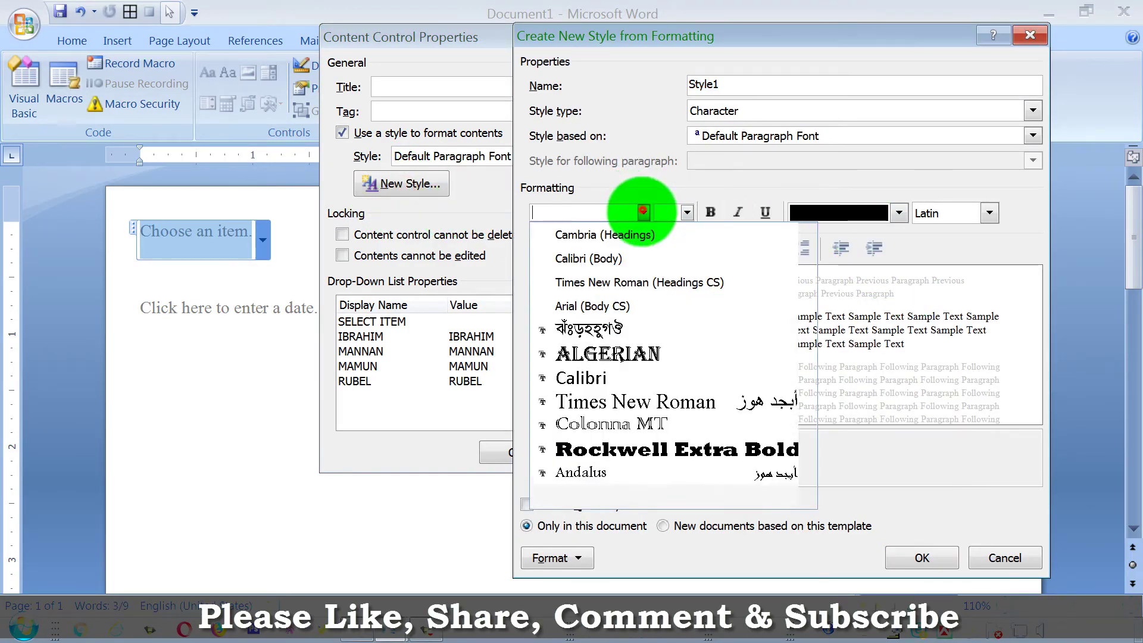
left_click(649, 353)
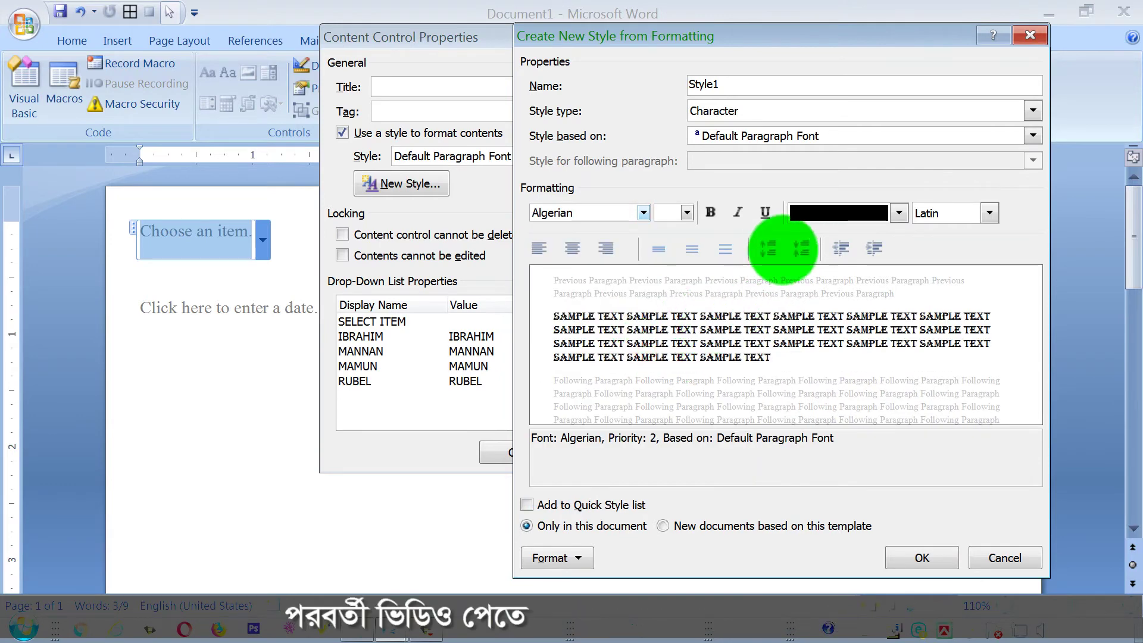
left_click(845, 212)
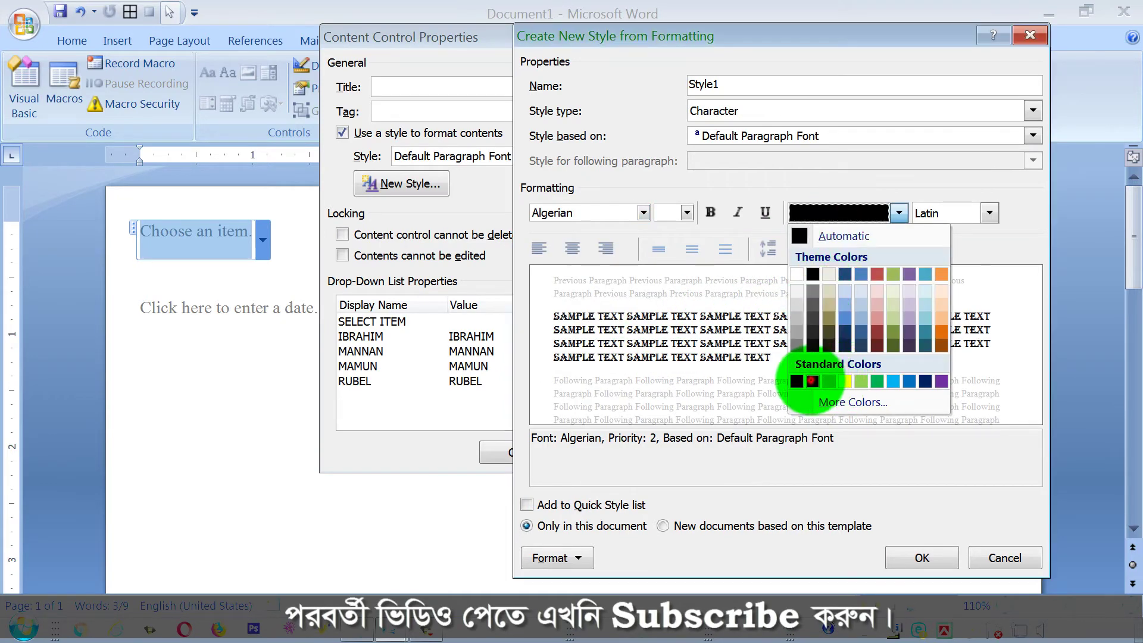
left_click(812, 381)
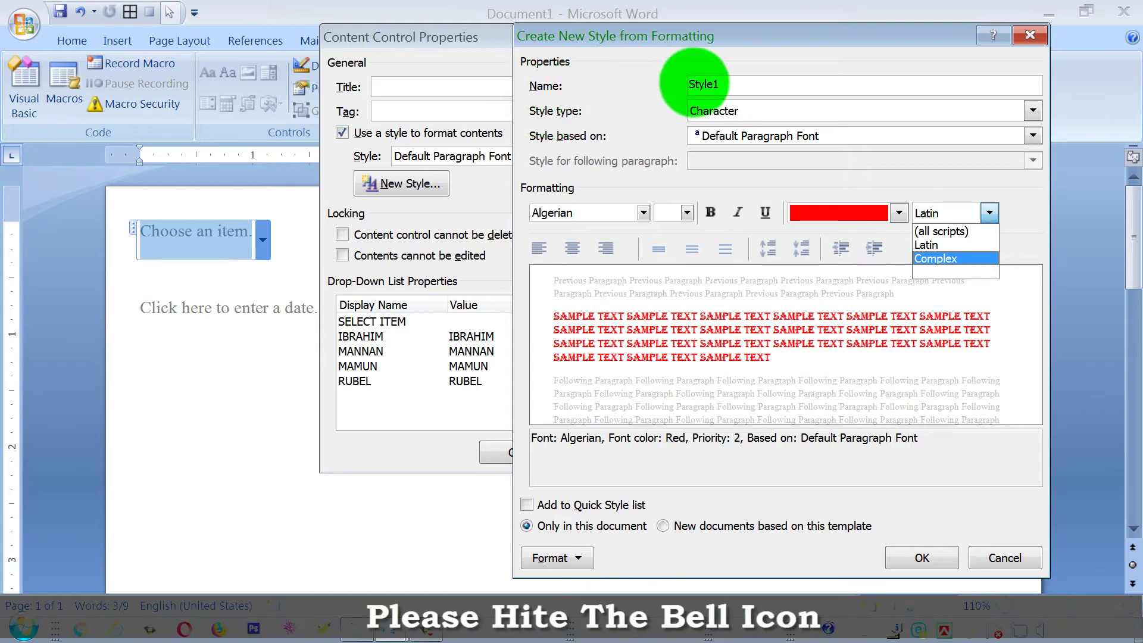
left_click(755, 89)
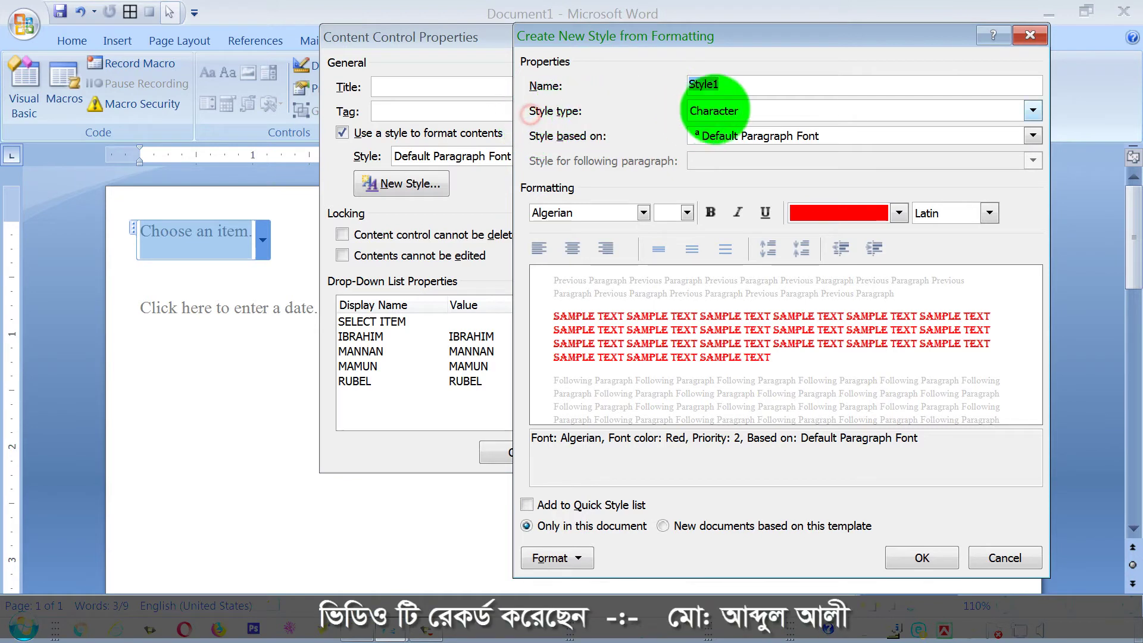
- Keep Style1 a Character style based on Default Paragraph Font and reach its shortcut-key settings
left_click(708, 111)
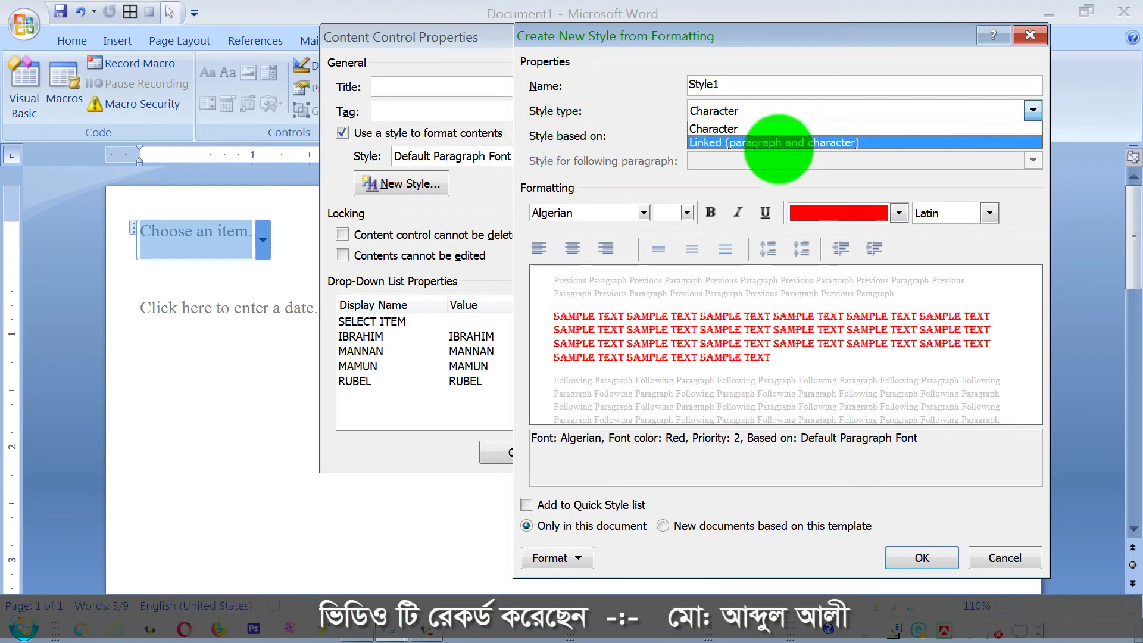
left_click(714, 128)
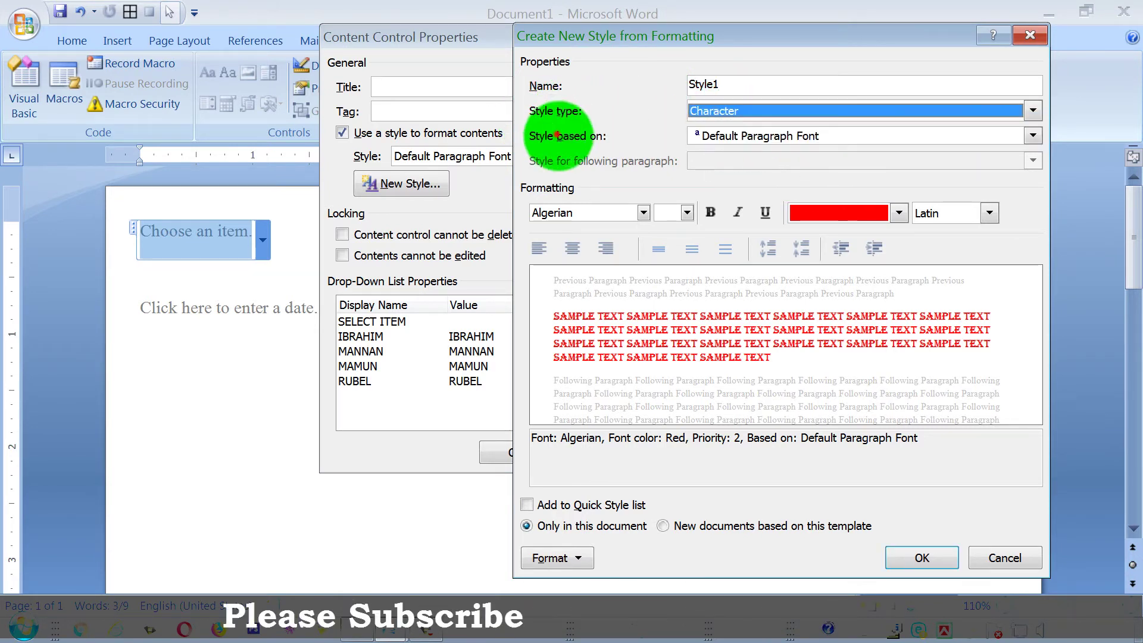
left_click(748, 136)
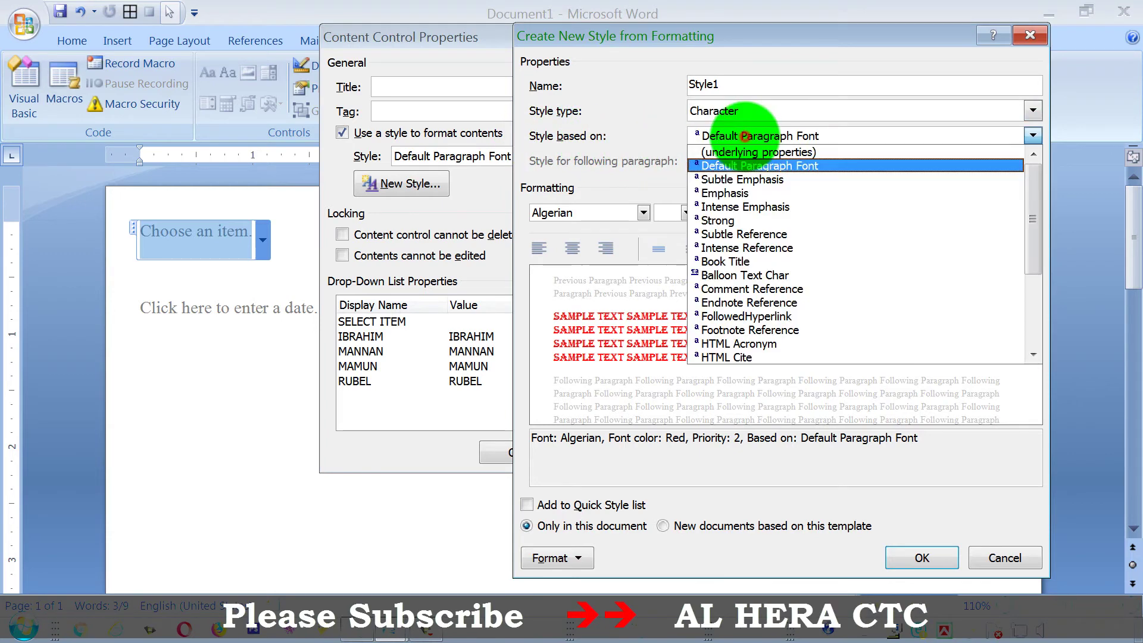
scroll(765, 198, "down", 3)
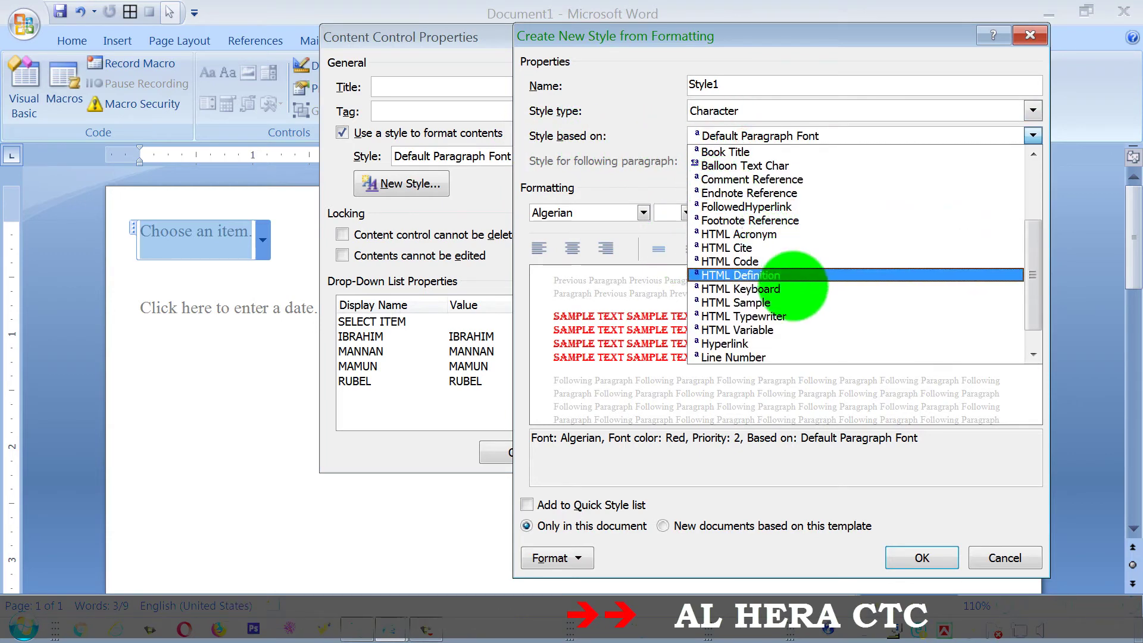
scroll(783, 145, "up", 2)
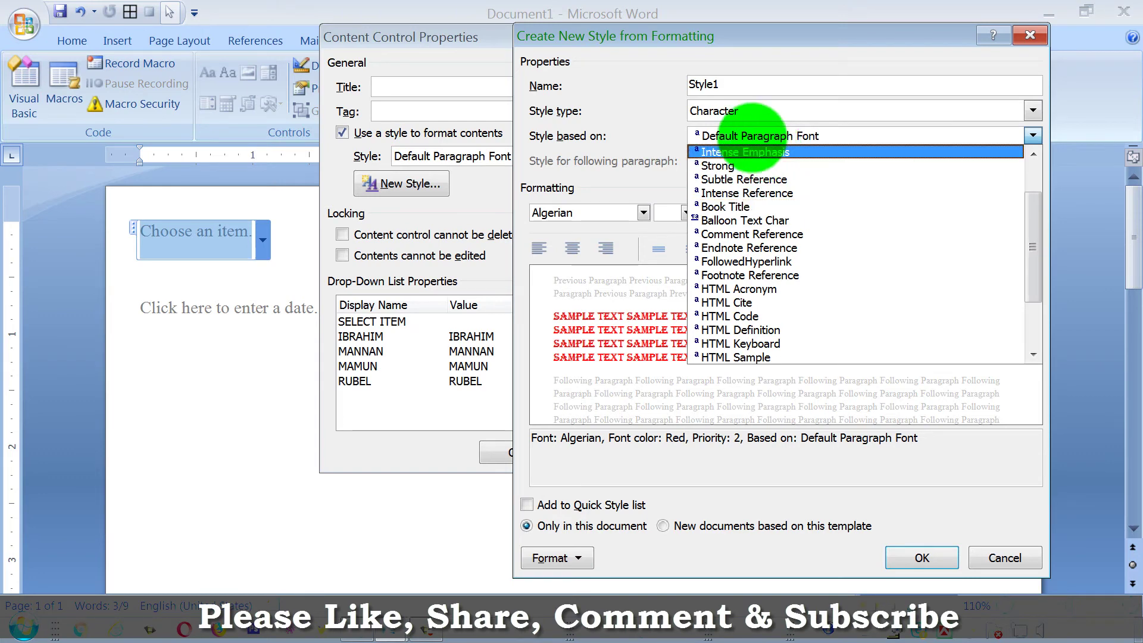
left_click(751, 138)
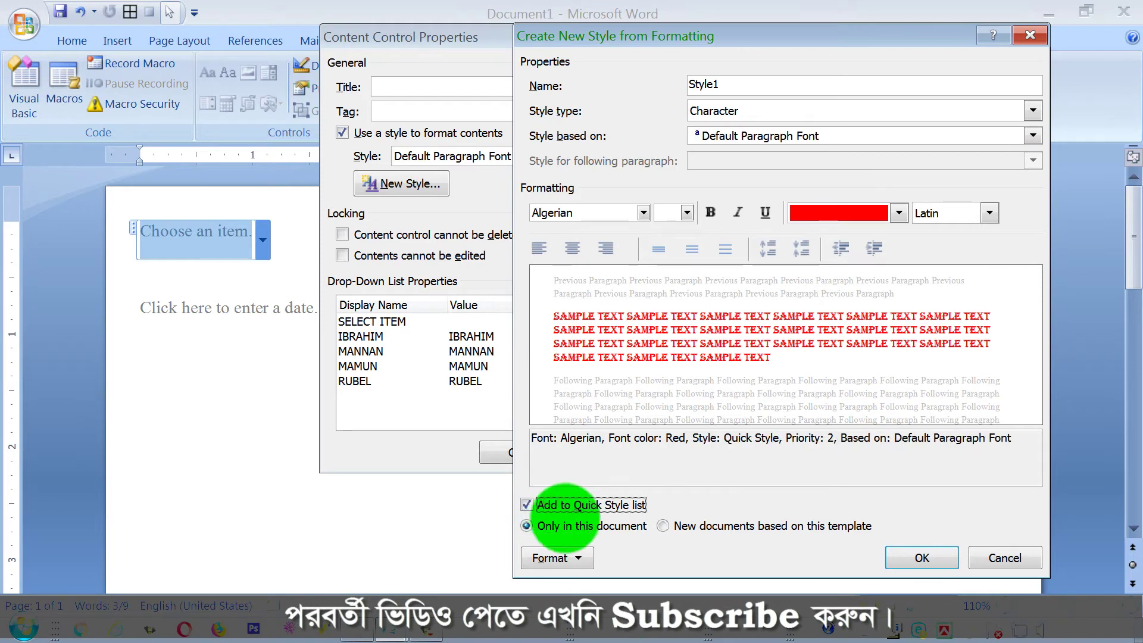
left_click(555, 557)
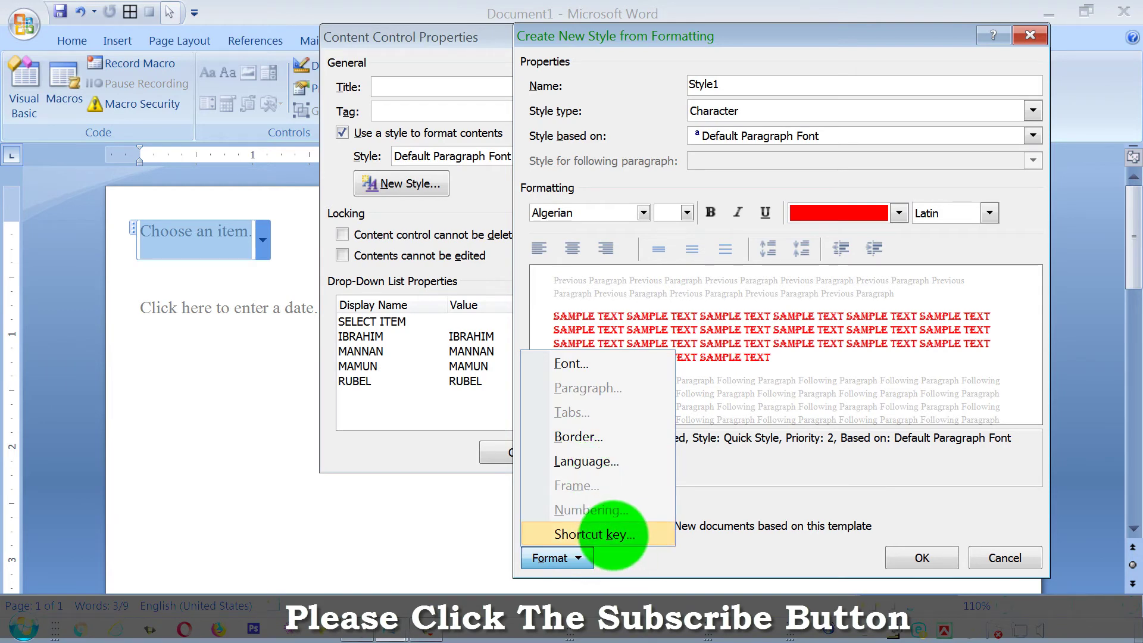
left_click(613, 534)
- Close Customize Keyboard without assigning Style1 a shortcut, then close the new style dialog
left_click_drag(307, 39, 575, 80)
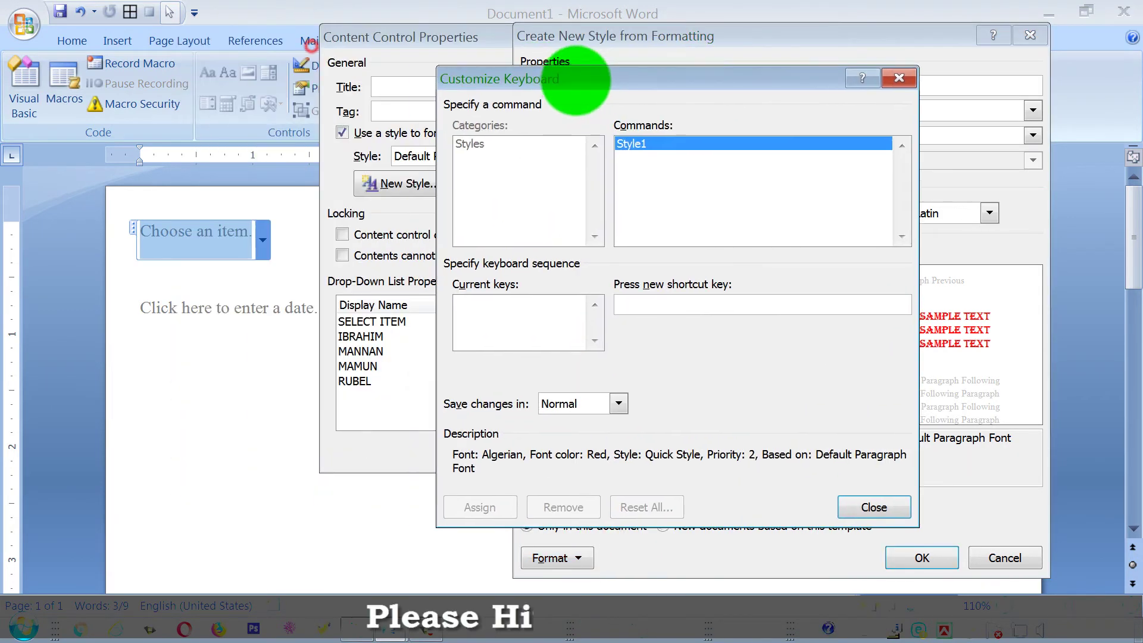
left_click(662, 136)
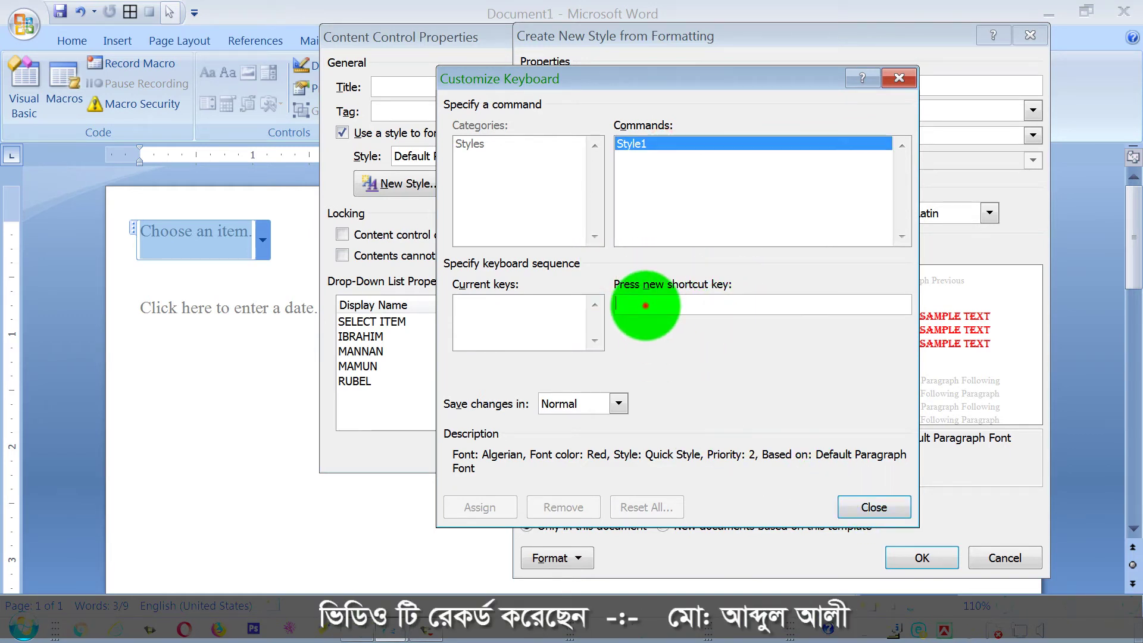
left_click(645, 305)
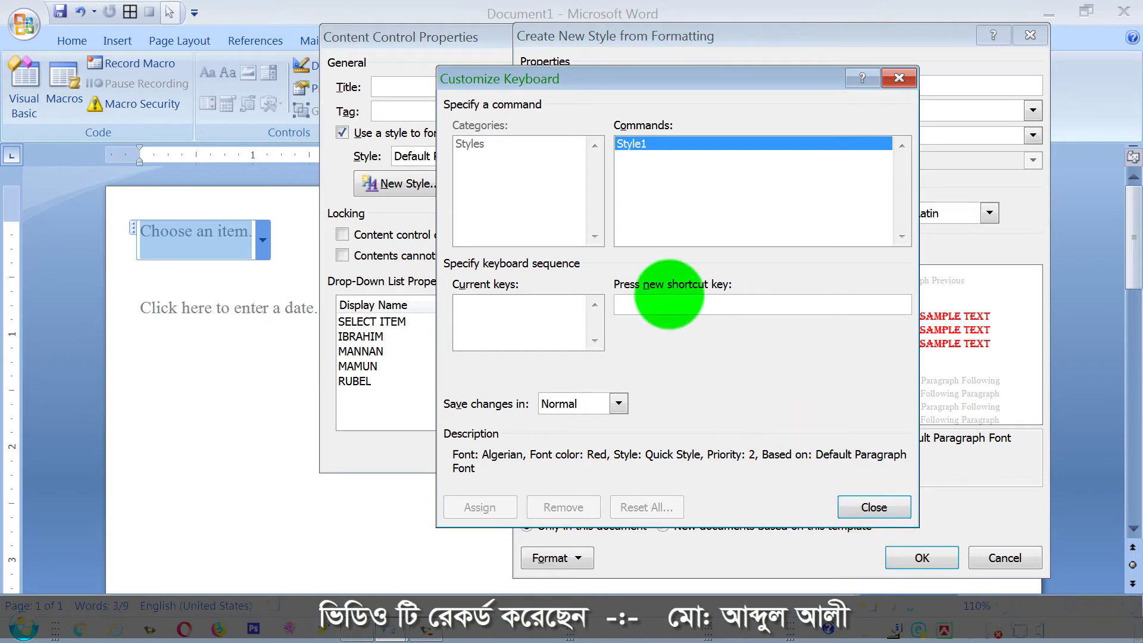
left_click(870, 506)
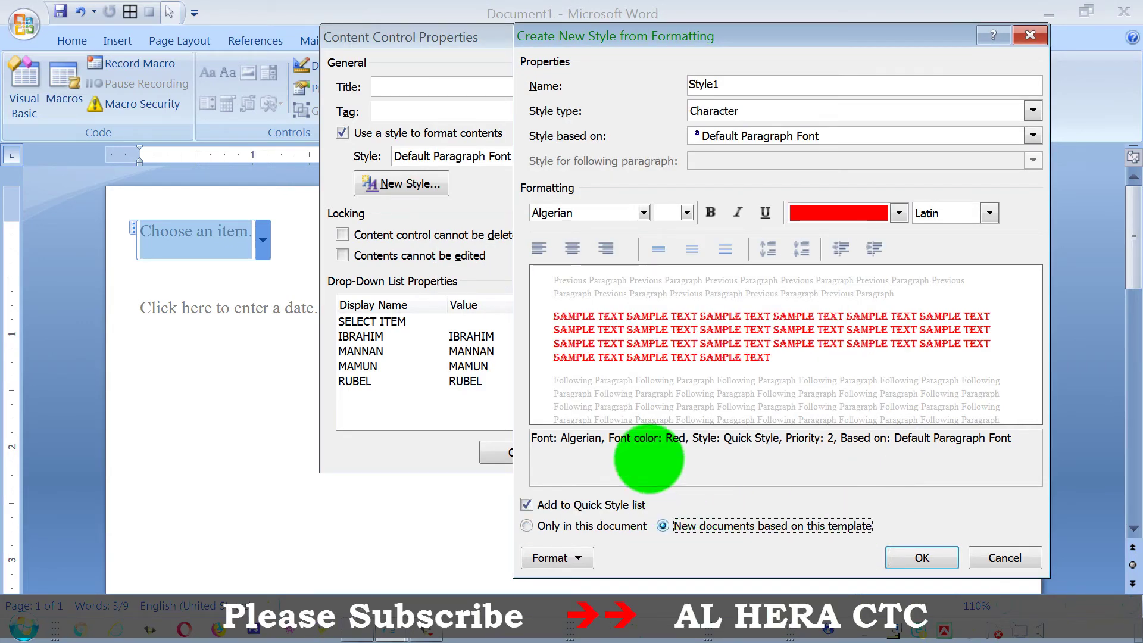
left_click(1004, 557)
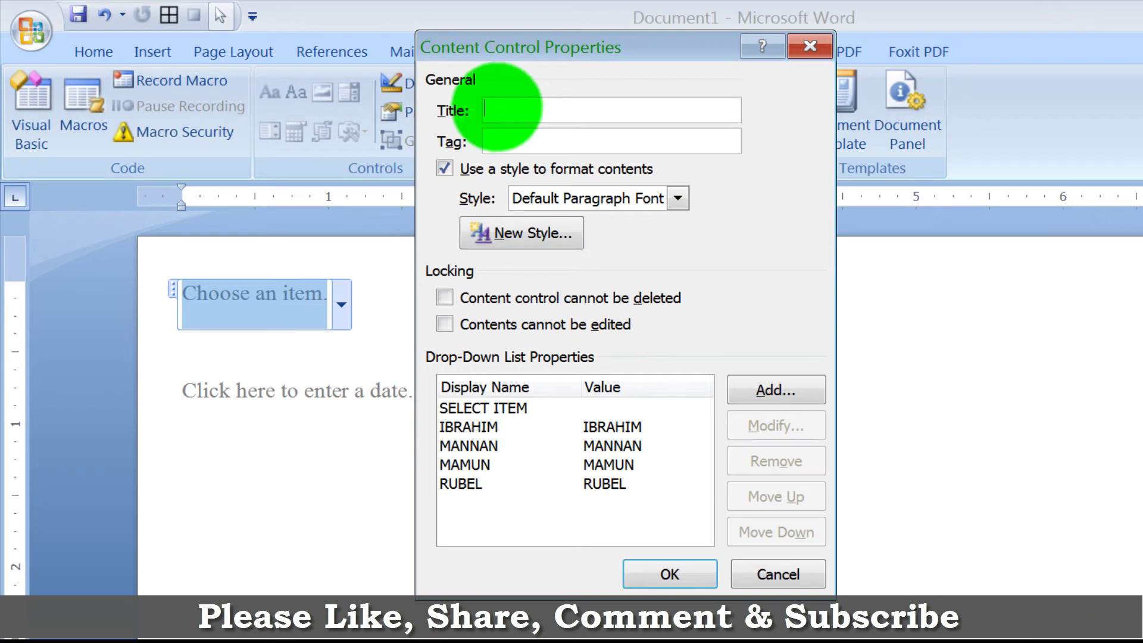
left_click(513, 141)
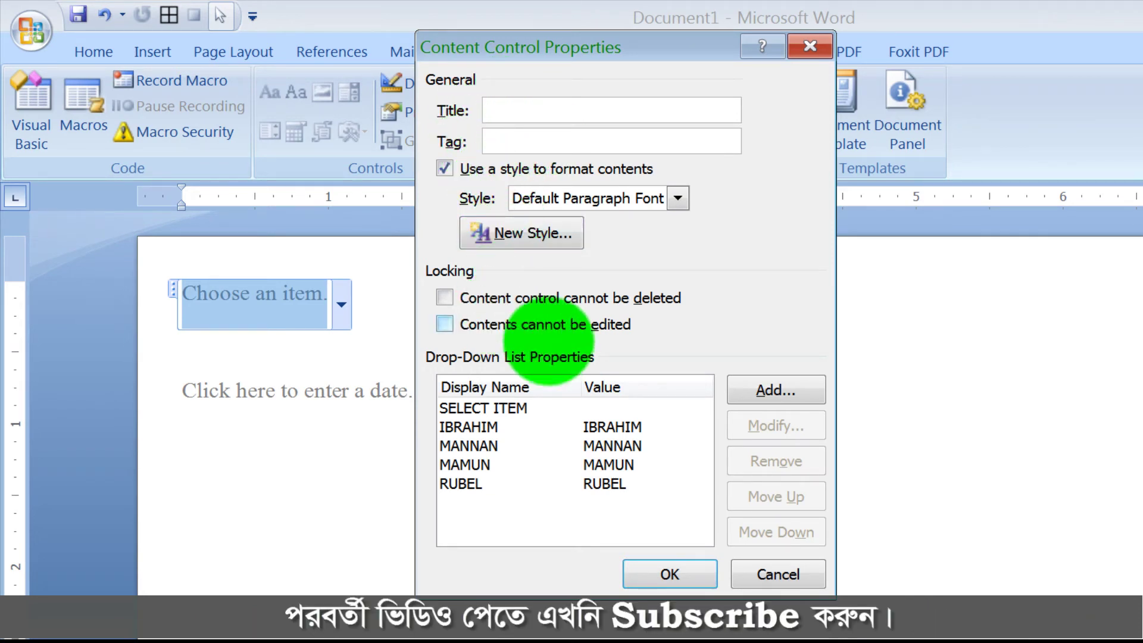
left_click(595, 446)
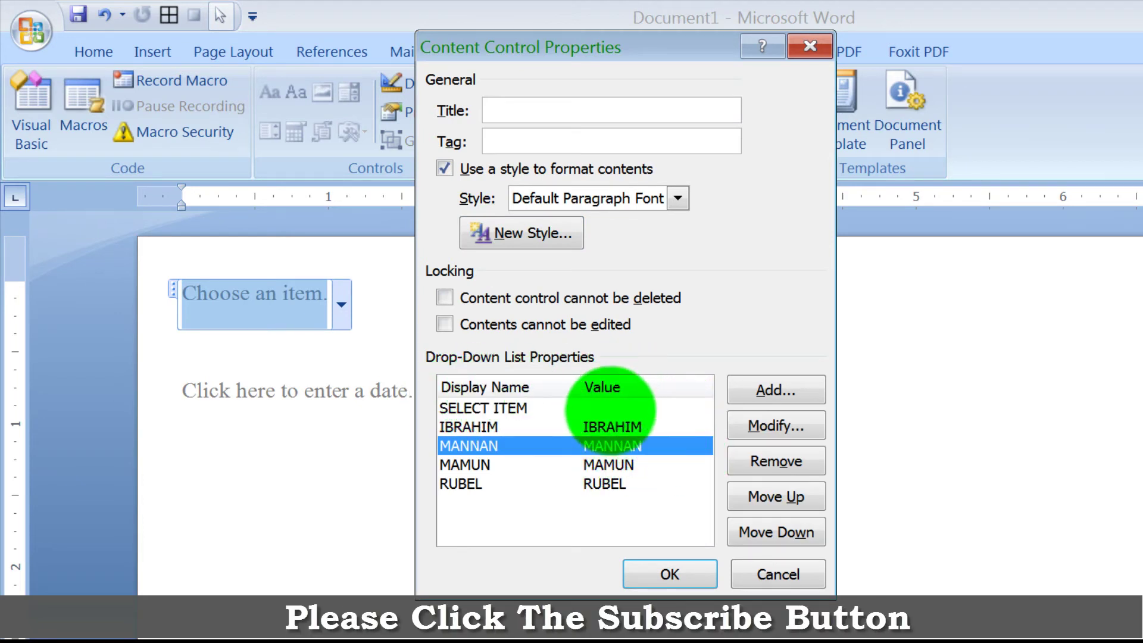
left_click(614, 444)
- Modify the last entry so its display name stays RUBEL and its value is empty
left_click(613, 483)
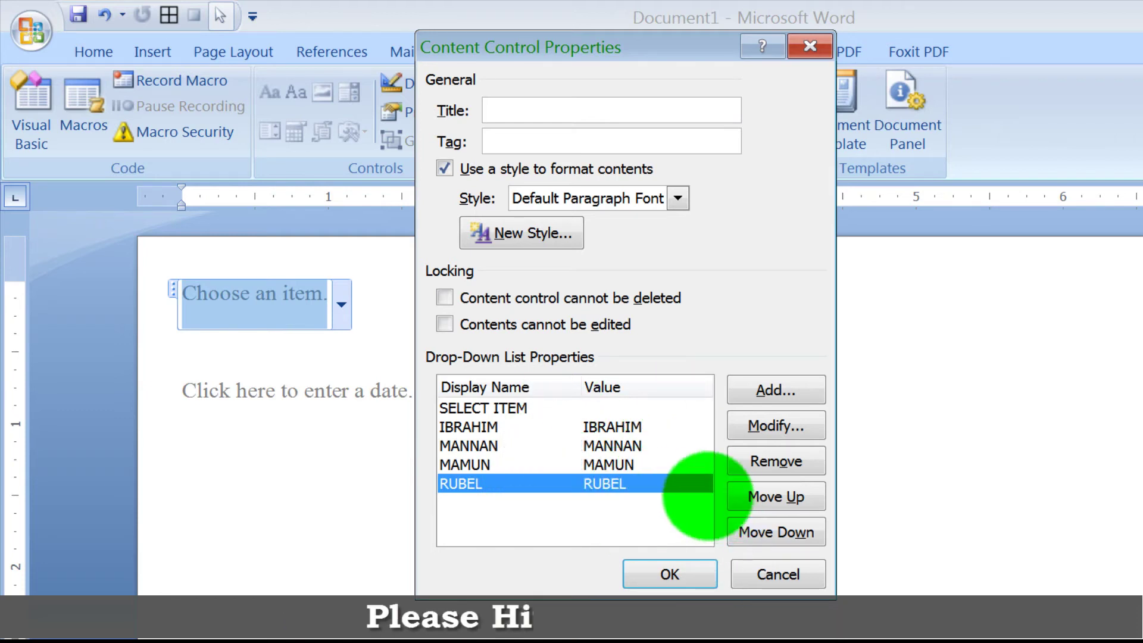
left_click(773, 427)
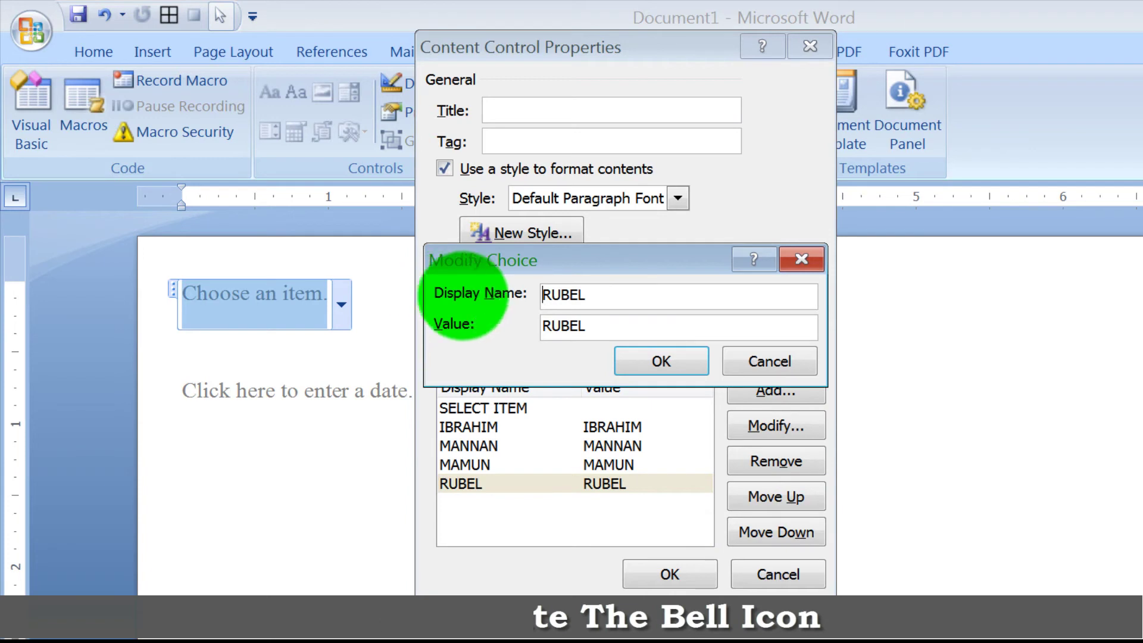
left_click_drag(592, 295, 411, 294)
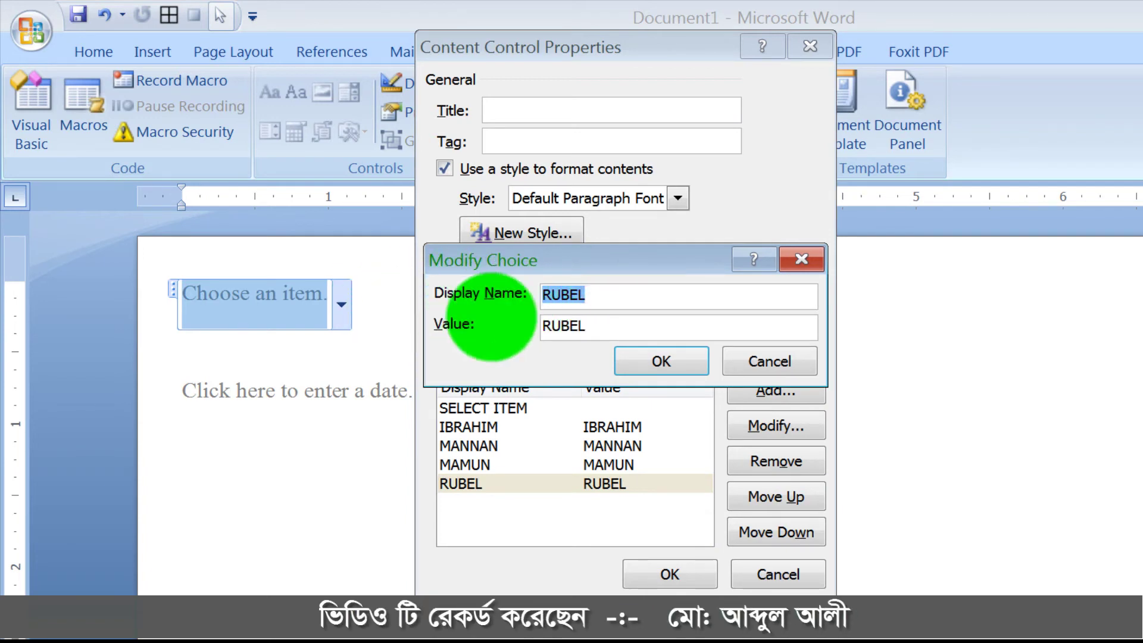
left_click_drag(586, 325, 522, 325)
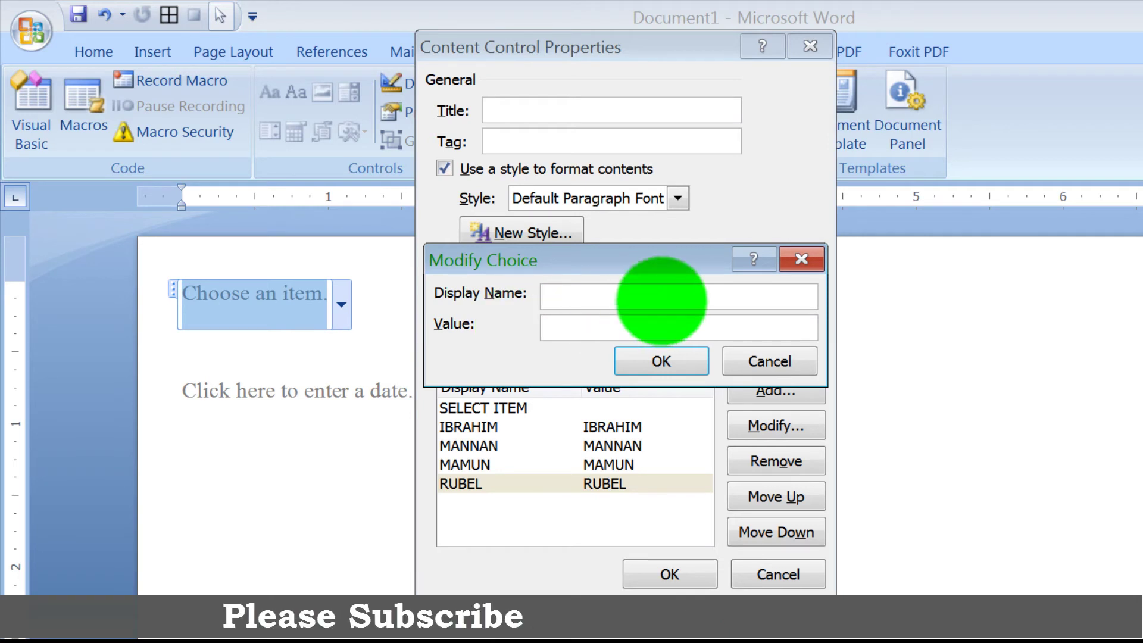
left_click(628, 296)
type("RUBEL")
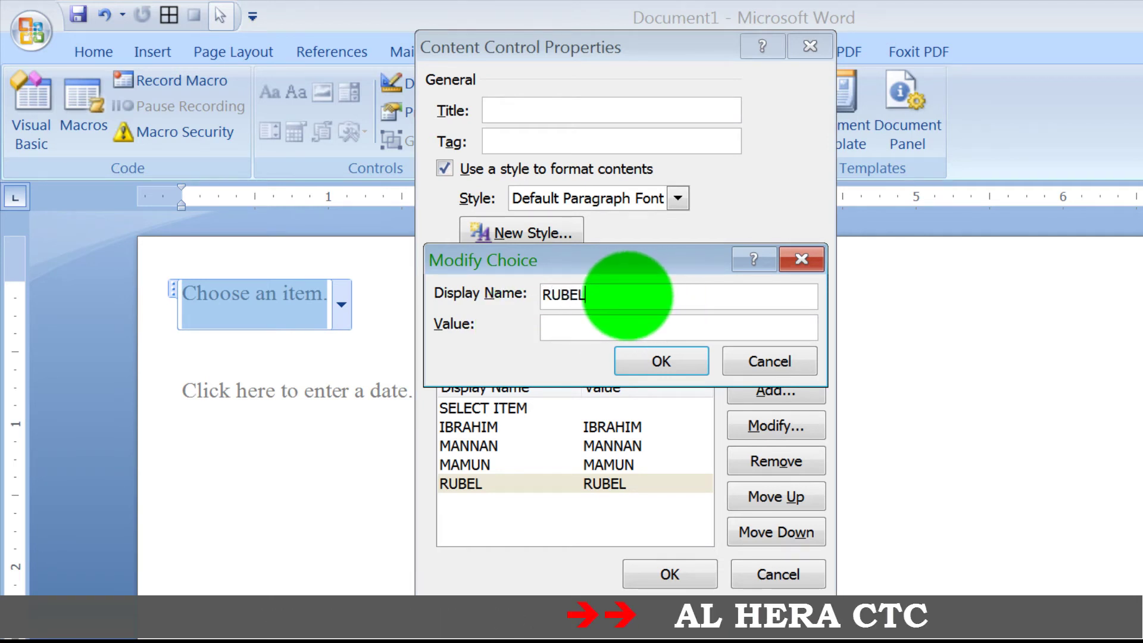
left_click(640, 360)
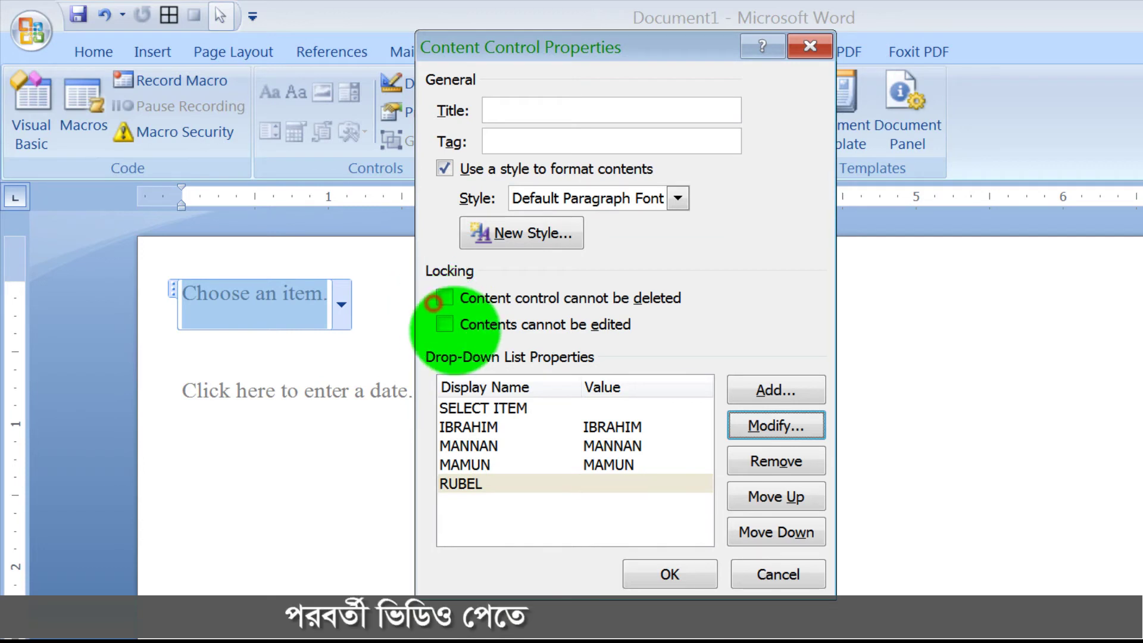
- Lock the drop-down against deletion and editing, remove the RUBEL entry, and close the dialog
left_click(445, 297)
left_click(446, 323)
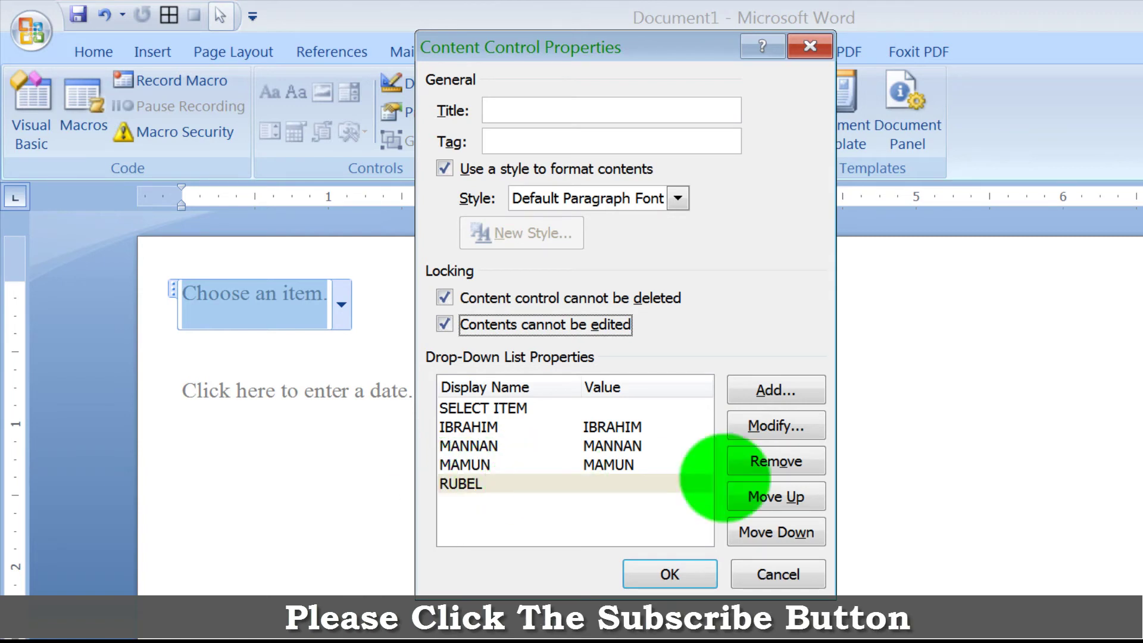
left_click(776, 462)
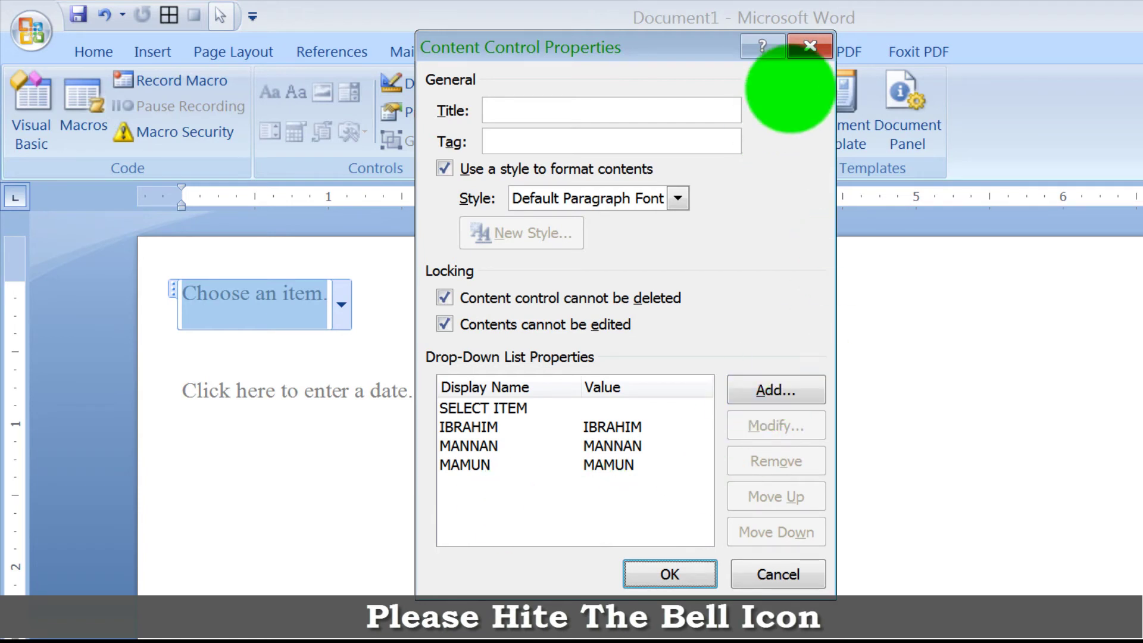
left_click(809, 46)
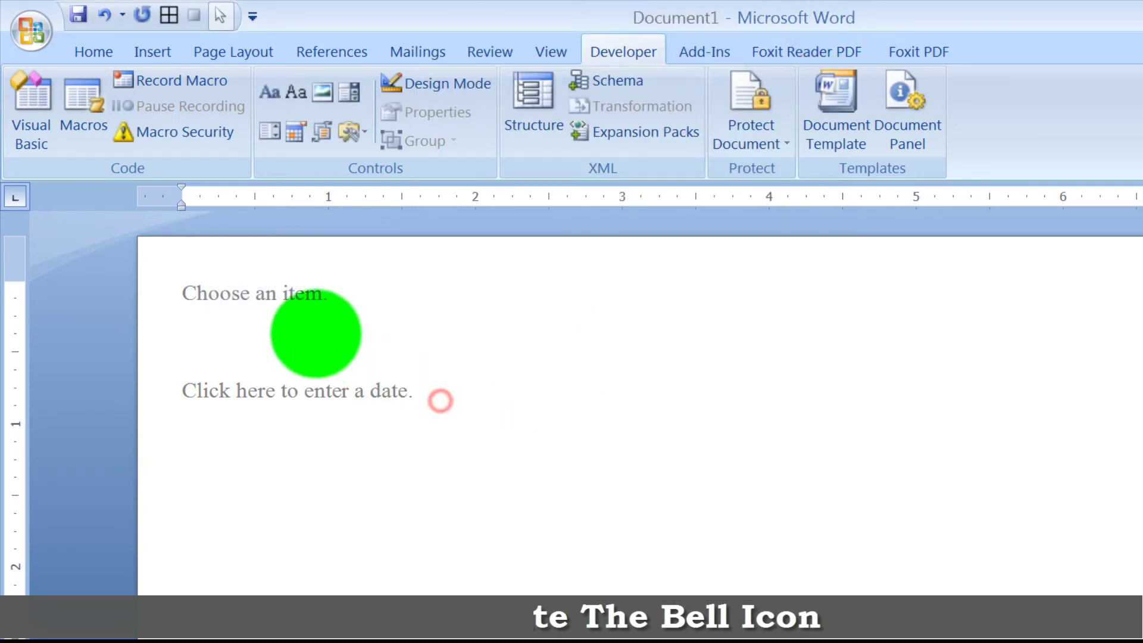
- Try 18, 7 and 25 April 2018 in the date picker calendar
left_click(331, 410)
left_click(431, 402)
left_click(329, 530)
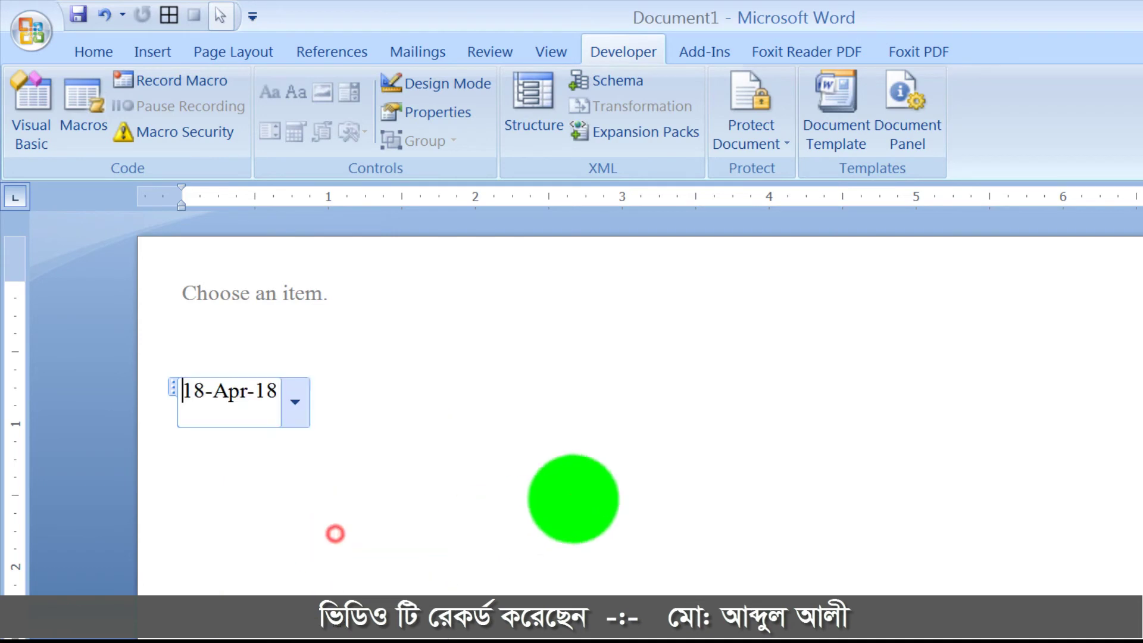
left_click(556, 482)
left_click(256, 393)
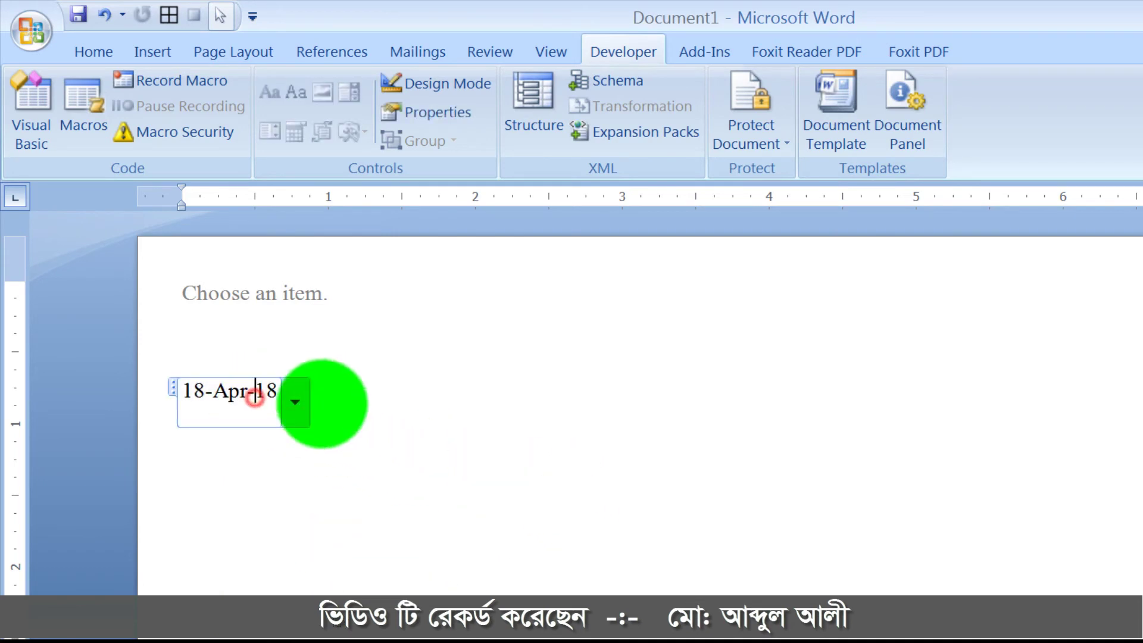
left_click(295, 403)
left_click(288, 492)
left_click(413, 502)
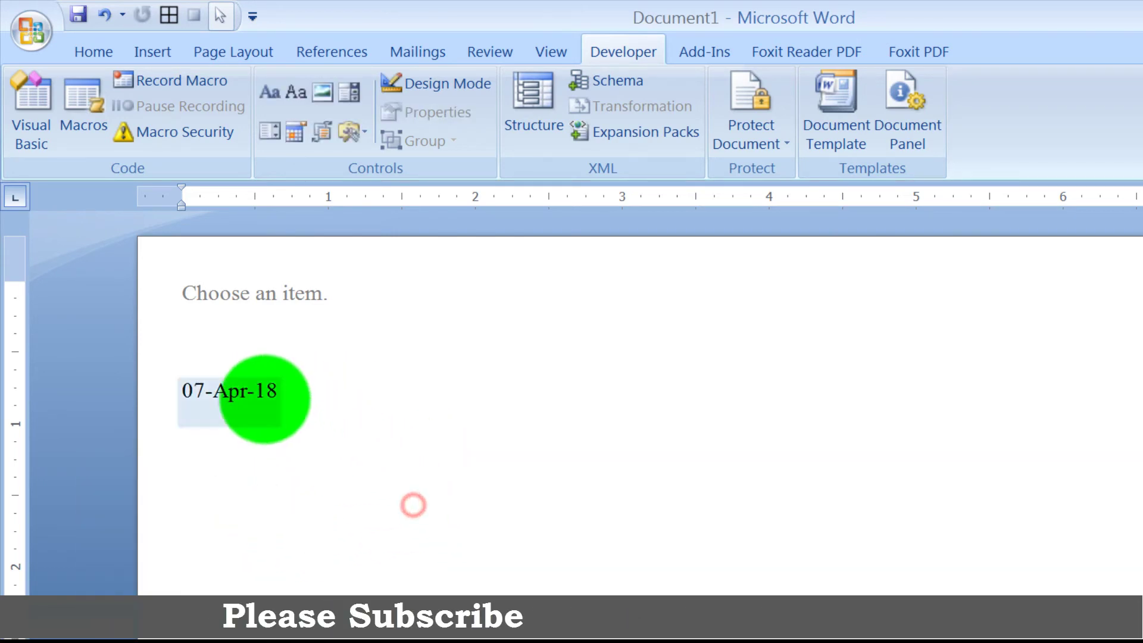
left_click(262, 396)
left_click(297, 406)
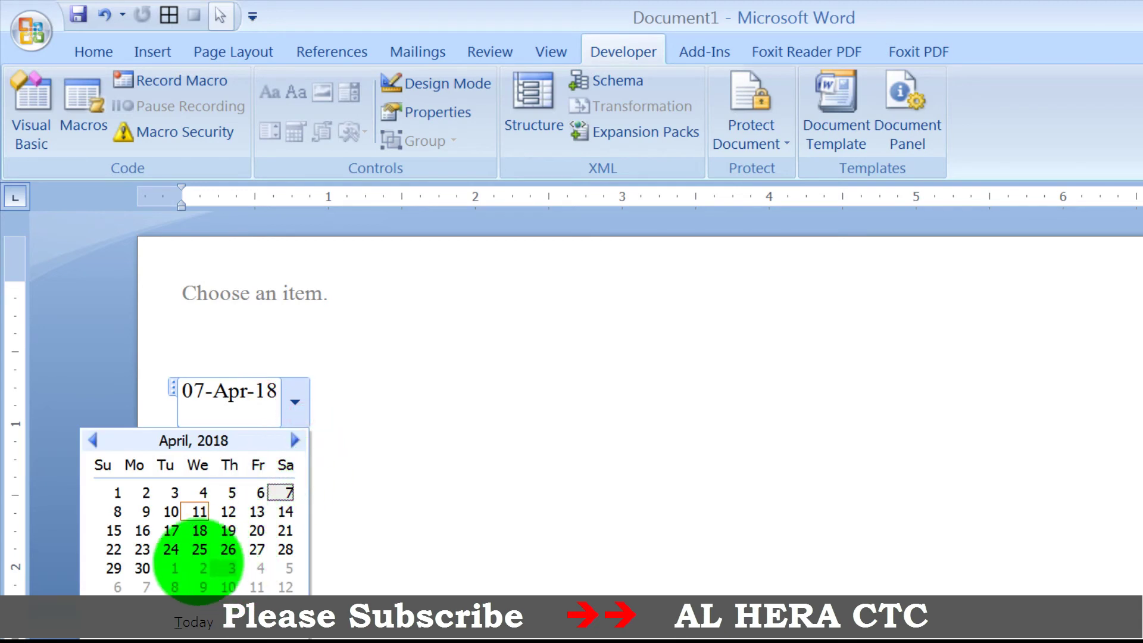
left_click(199, 549)
left_click(386, 508)
- Set the date picker to today, then to 19 April 2018, and leave the control
left_click(275, 397)
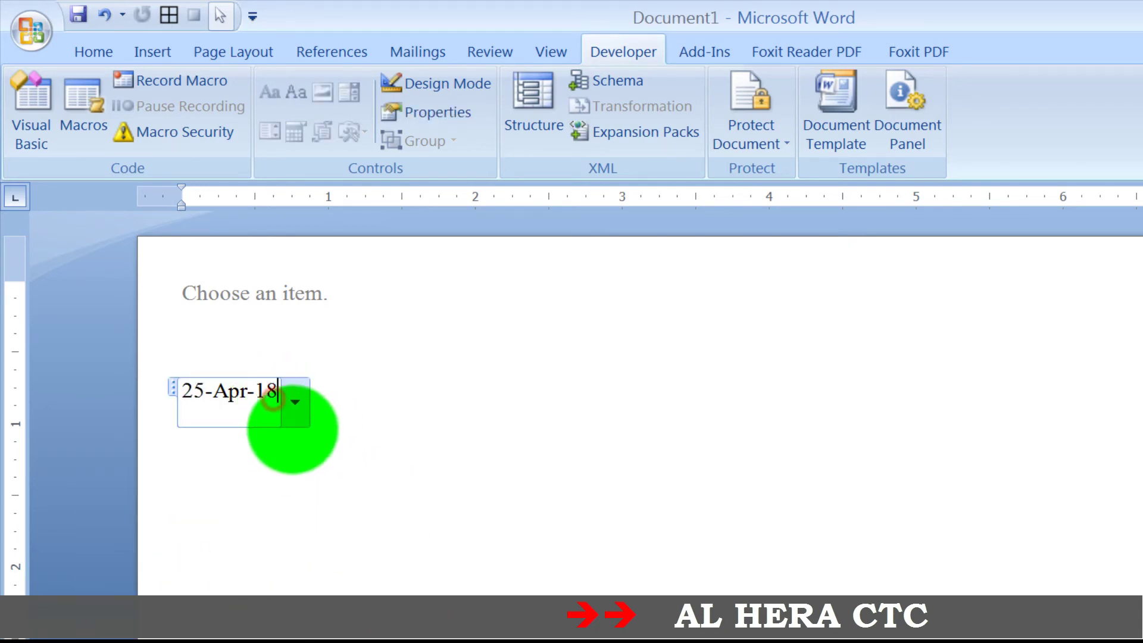
left_click(296, 402)
left_click(213, 607)
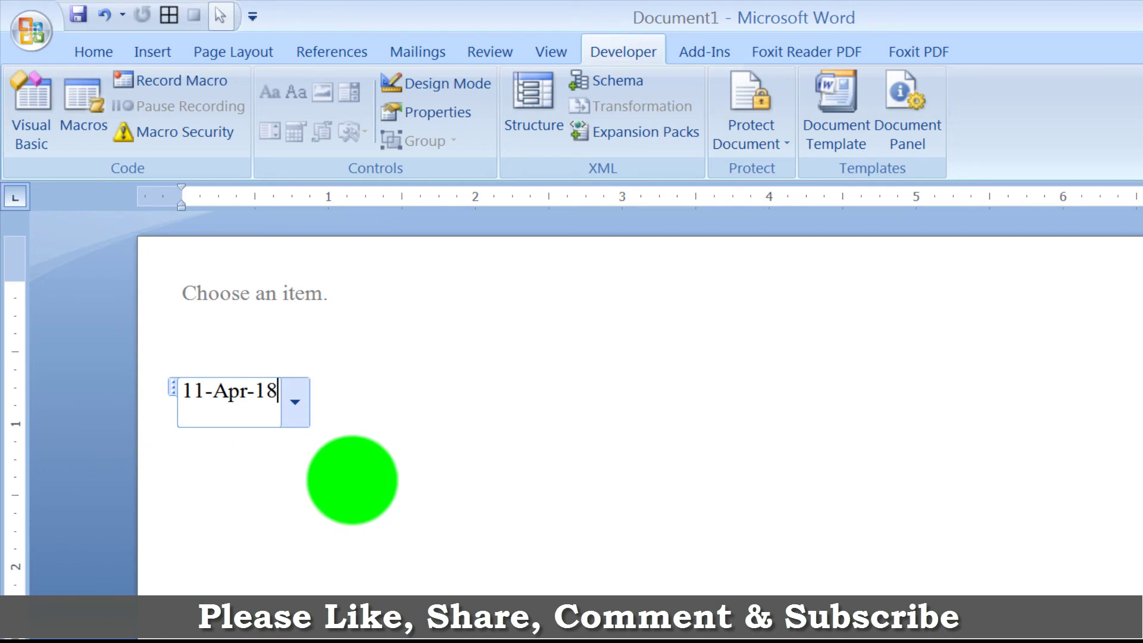
left_click(295, 402)
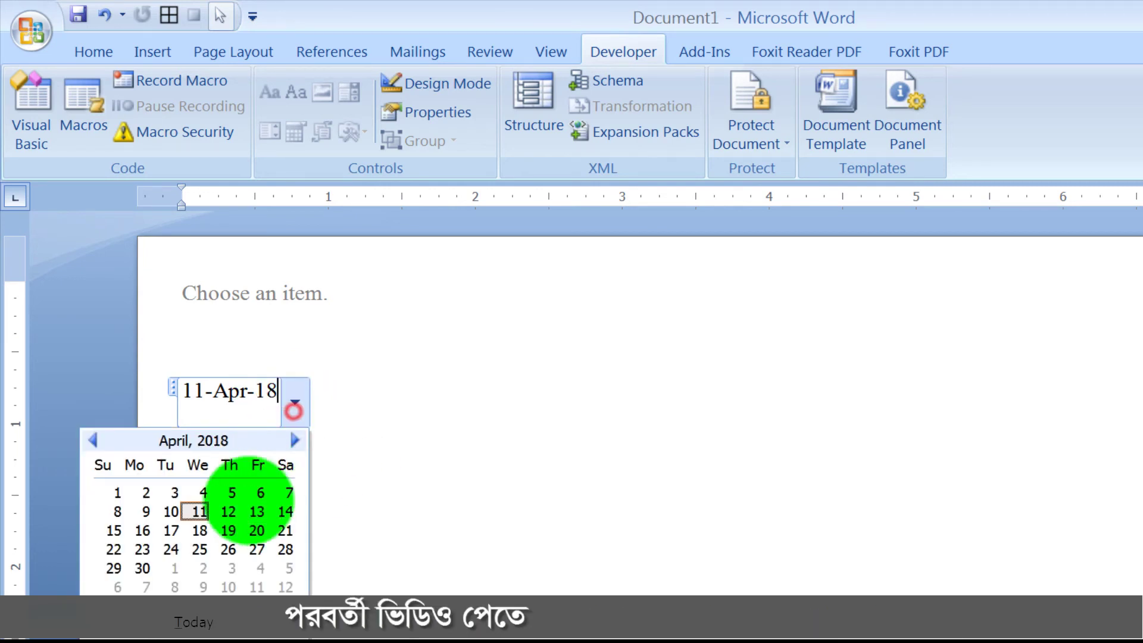
left_click(237, 524)
left_click(301, 436)
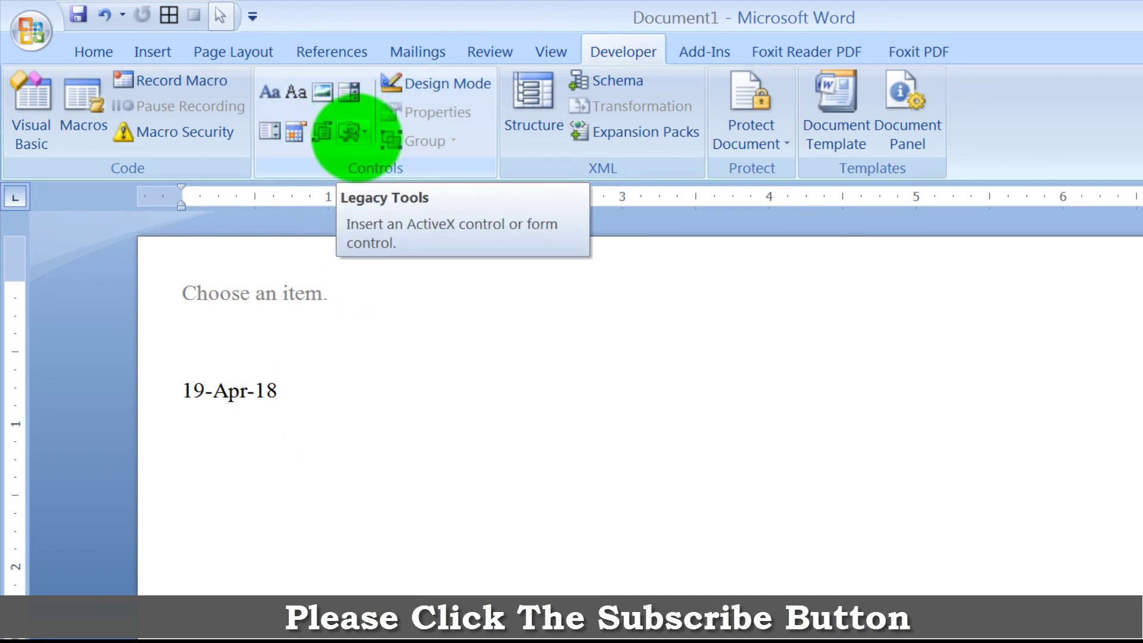
- Browse the Legacy Tools list of legacy and ActiveX form controls, then close it
left_click(350, 133)
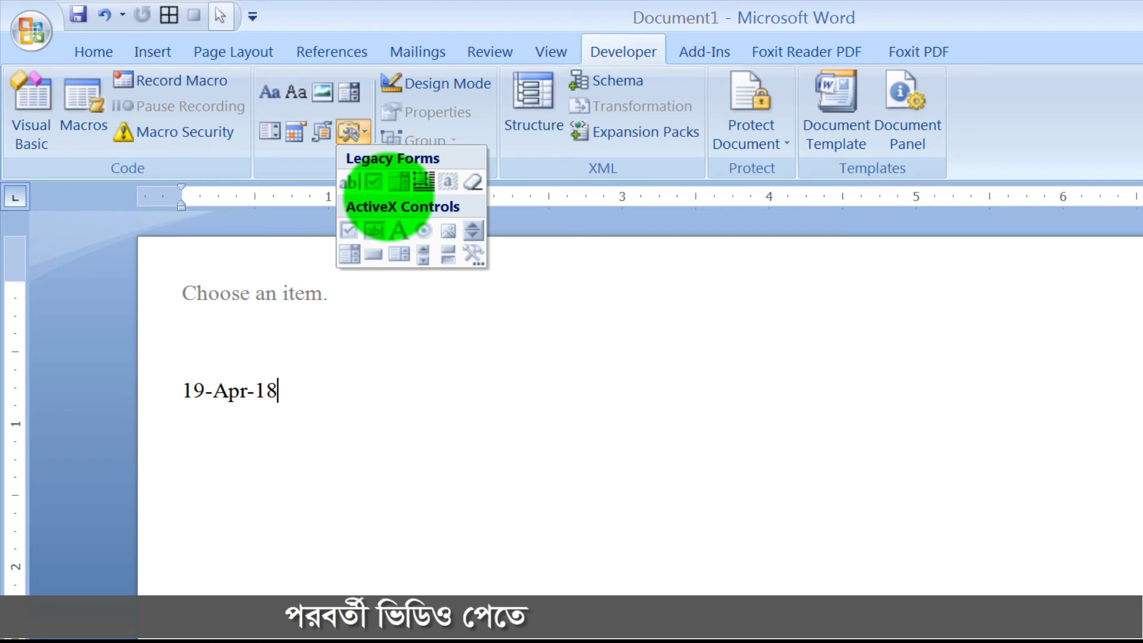
left_click(352, 365)
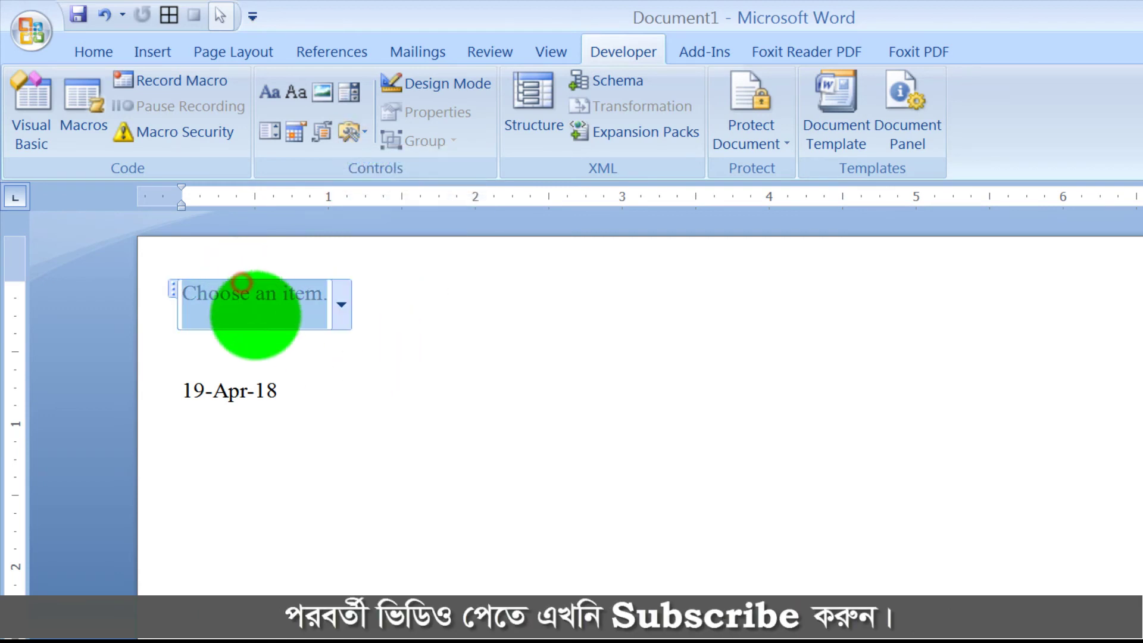
left_click_drag(244, 295, 278, 387)
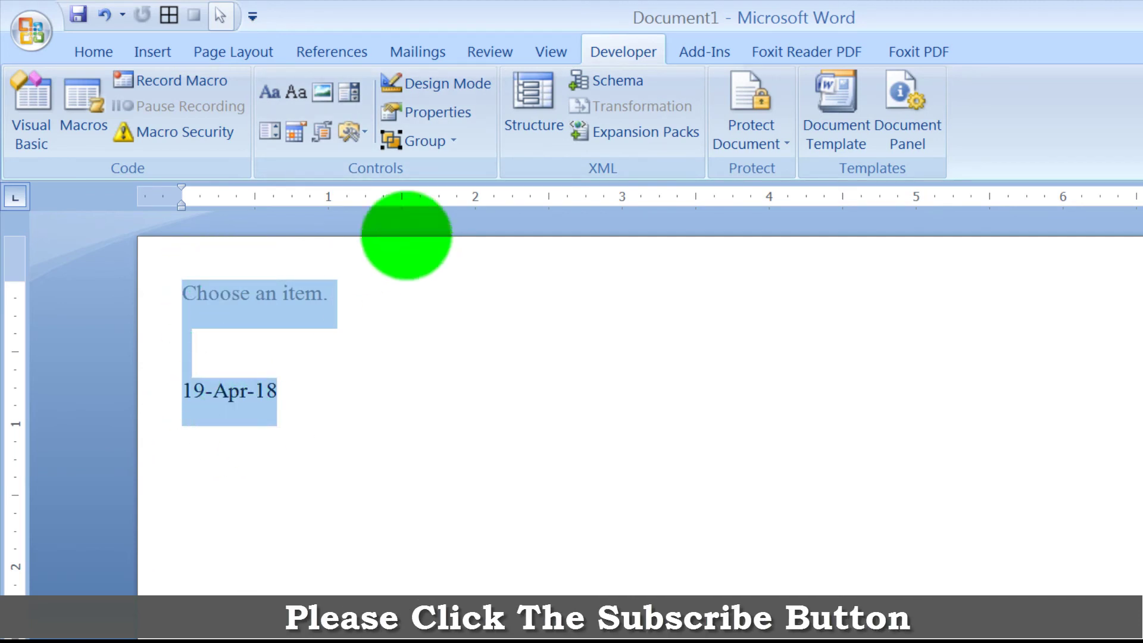
left_click(455, 132)
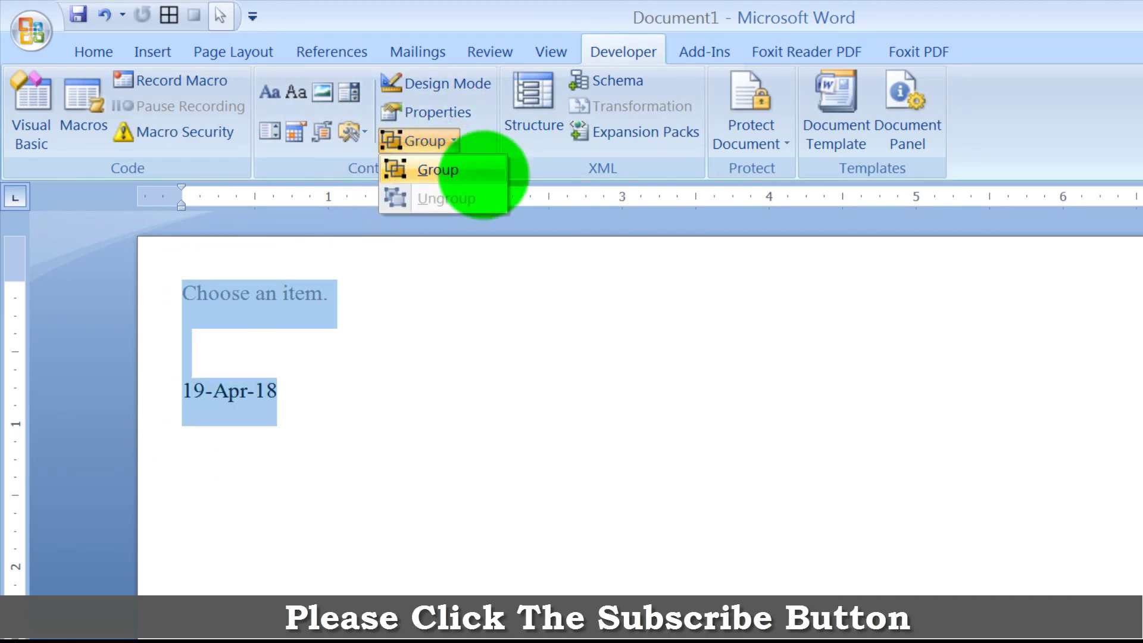
left_click(474, 171)
left_click(403, 347)
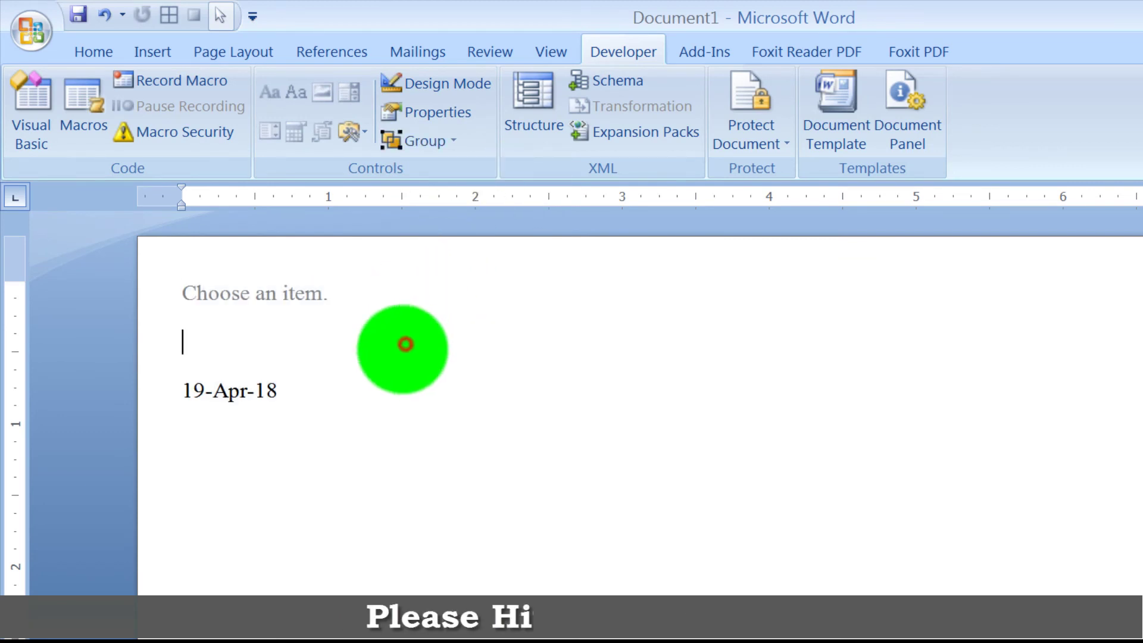
left_click(159, 280)
key("ctrl+a")
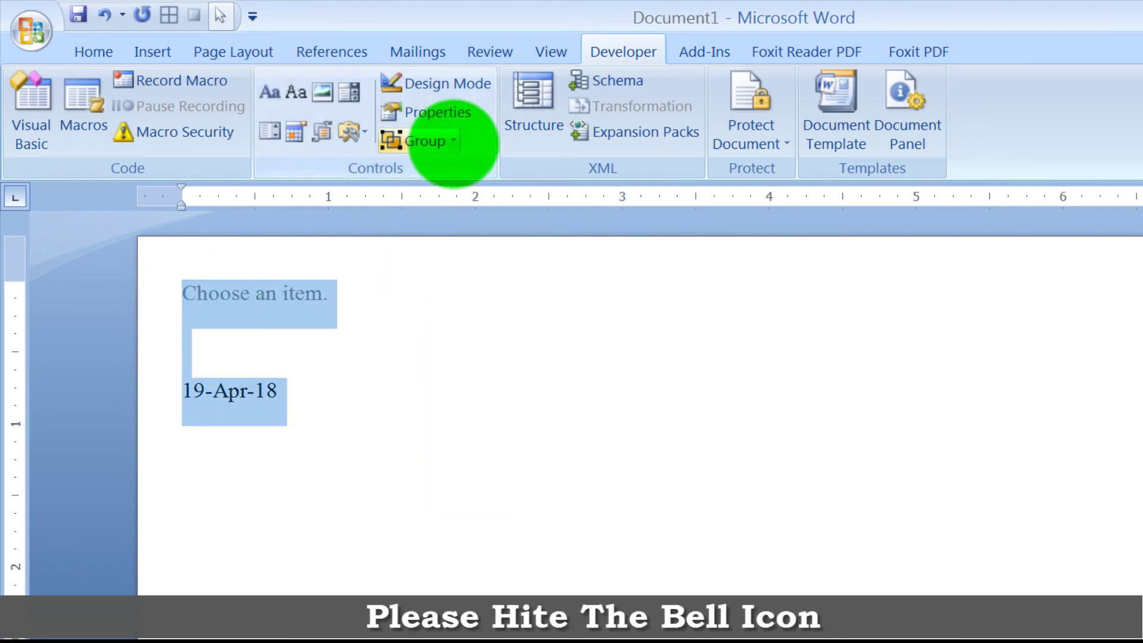
left_click(453, 142)
left_click(421, 199)
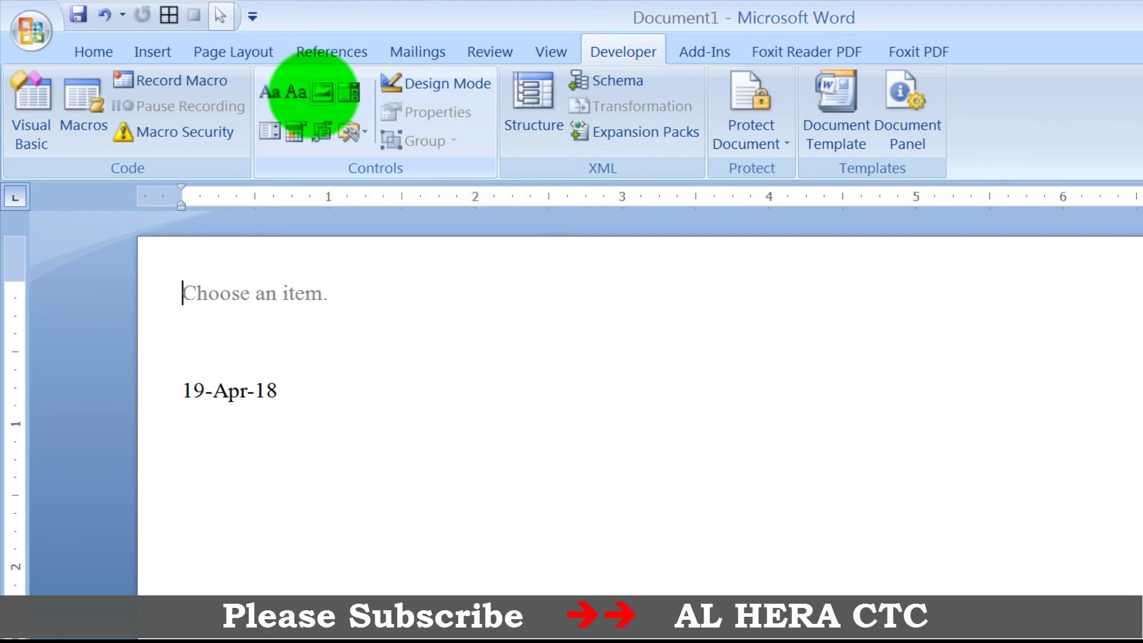
- Insert a picture content control filled with the flag image c
left_click(322, 94)
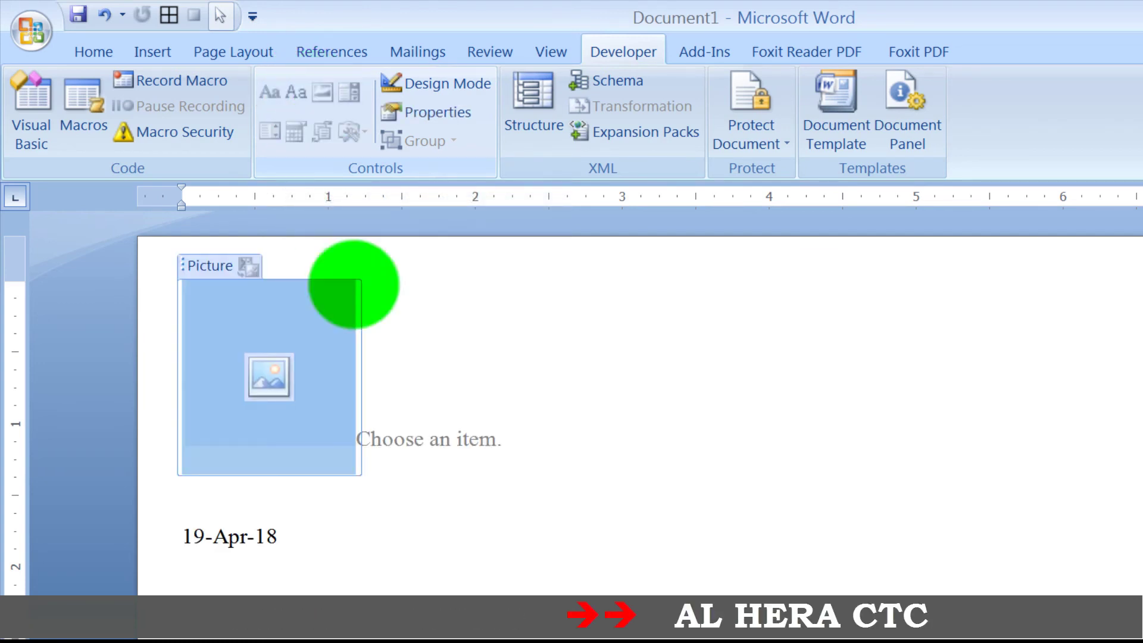
left_click(278, 387)
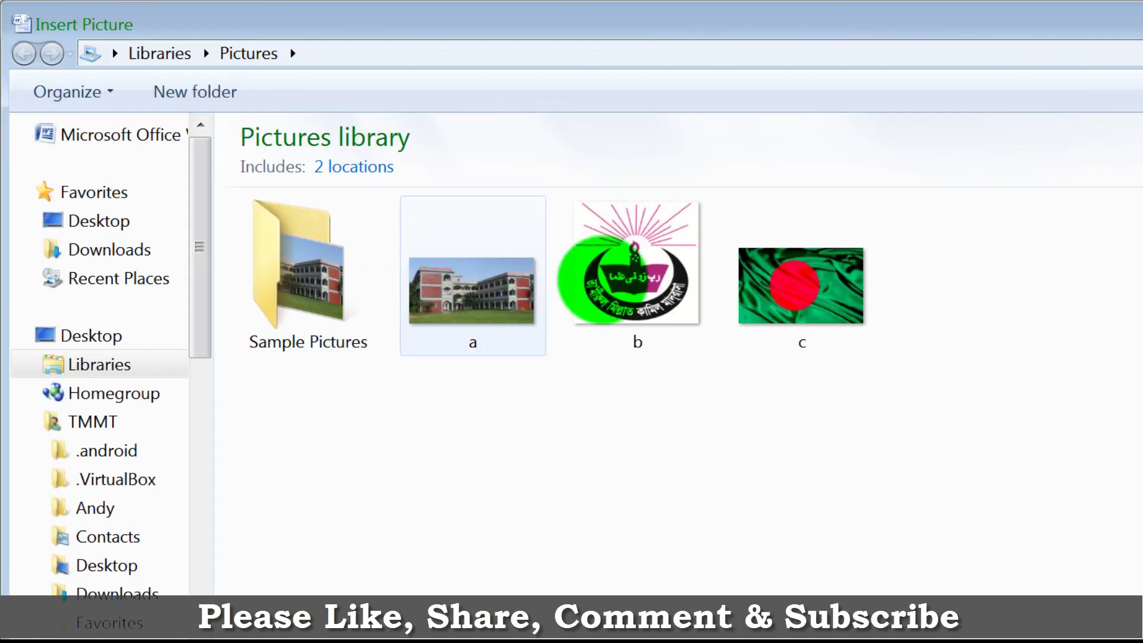
left_click(457, 311)
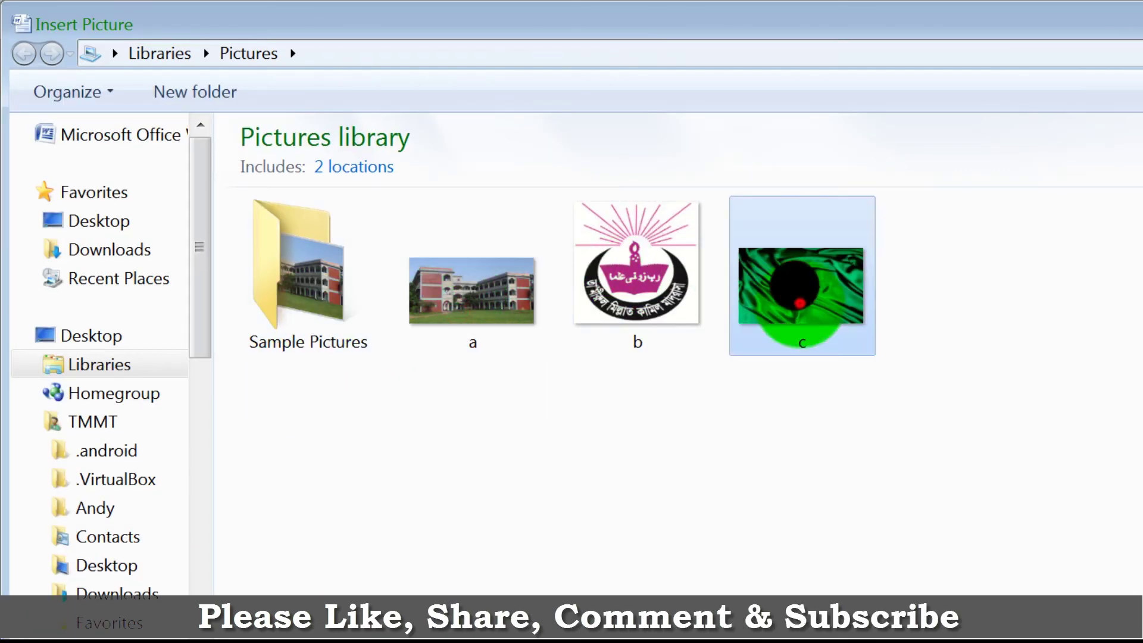
double_click(791, 293)
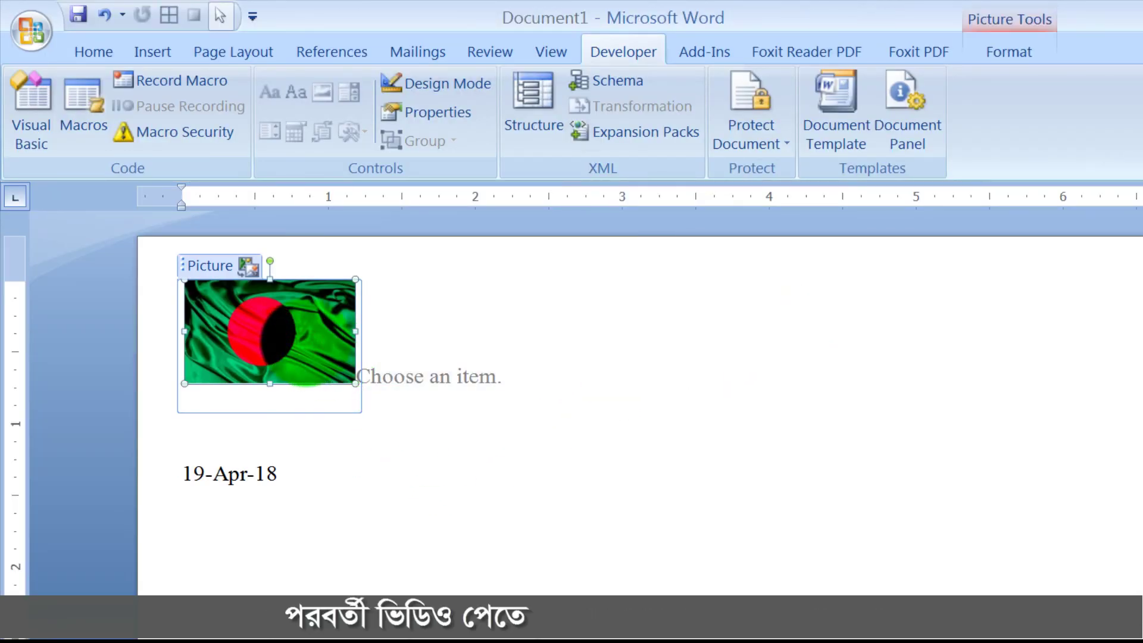
- Enlarge the flag picture by dragging its corner handle
left_click(354, 376)
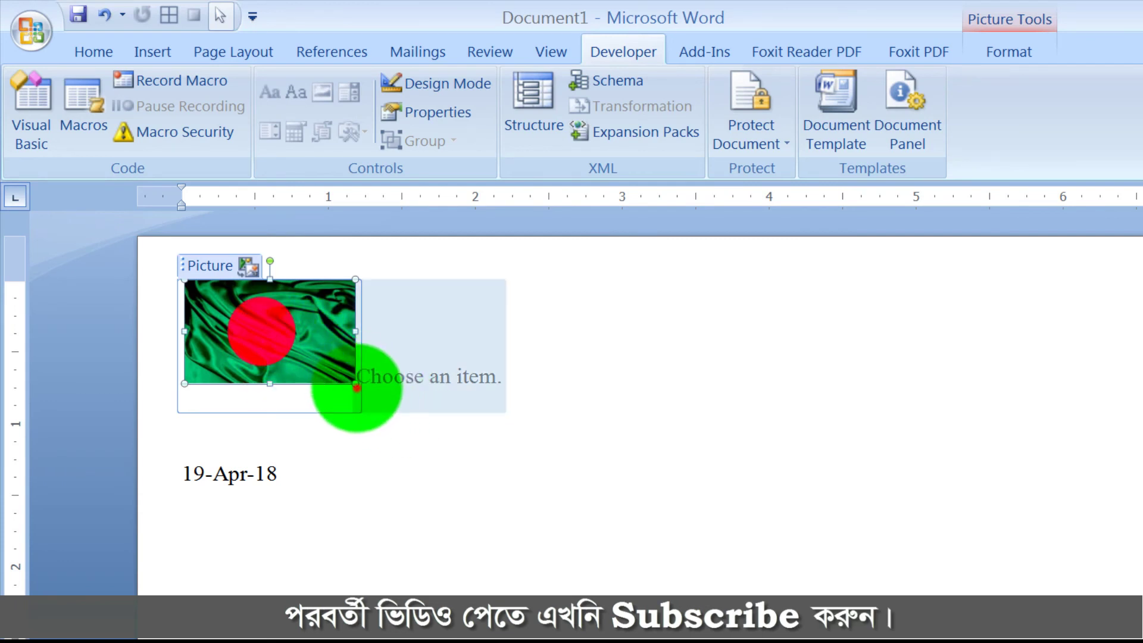
left_click_drag(356, 386, 446, 439)
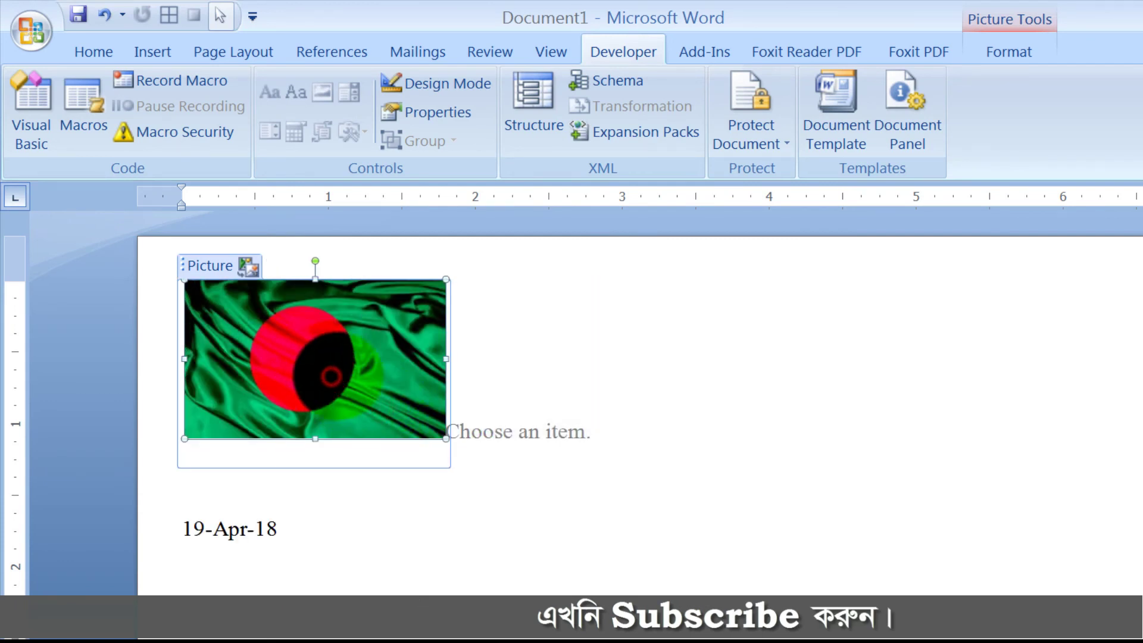
left_click(213, 266)
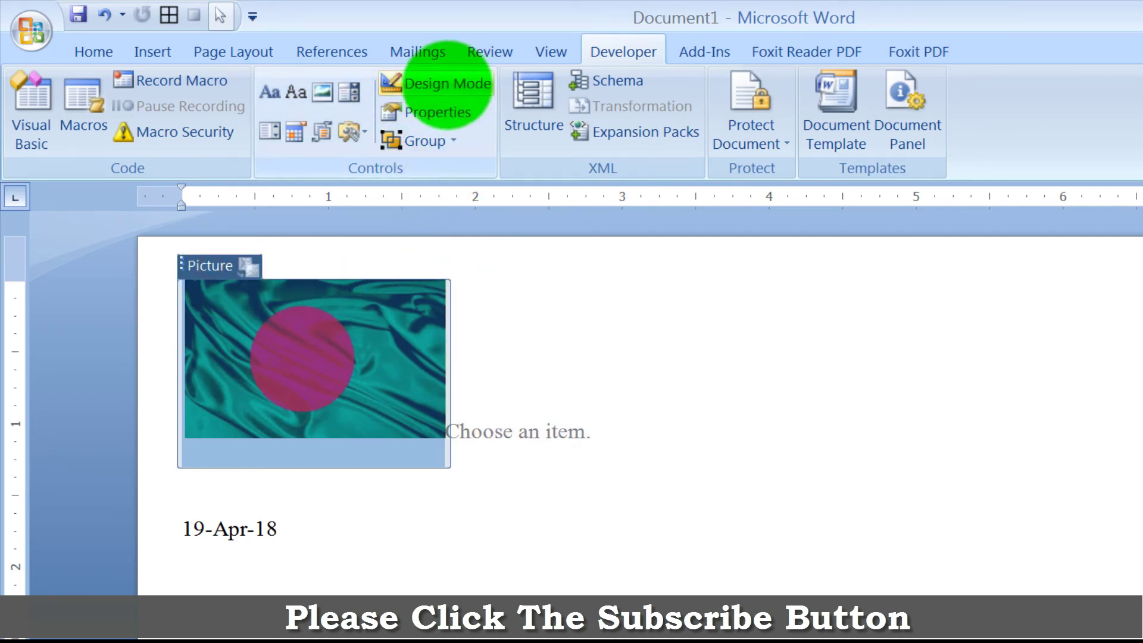
- Turn on Design Mode and inspect the name list and date controls' tags
left_click(440, 87)
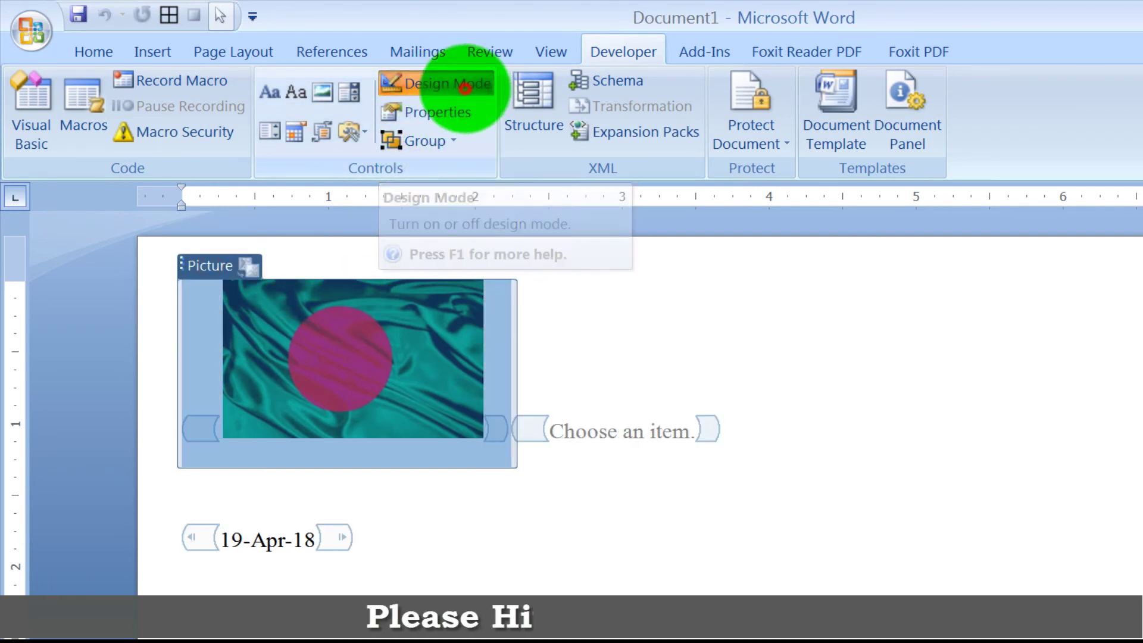
left_click(660, 423)
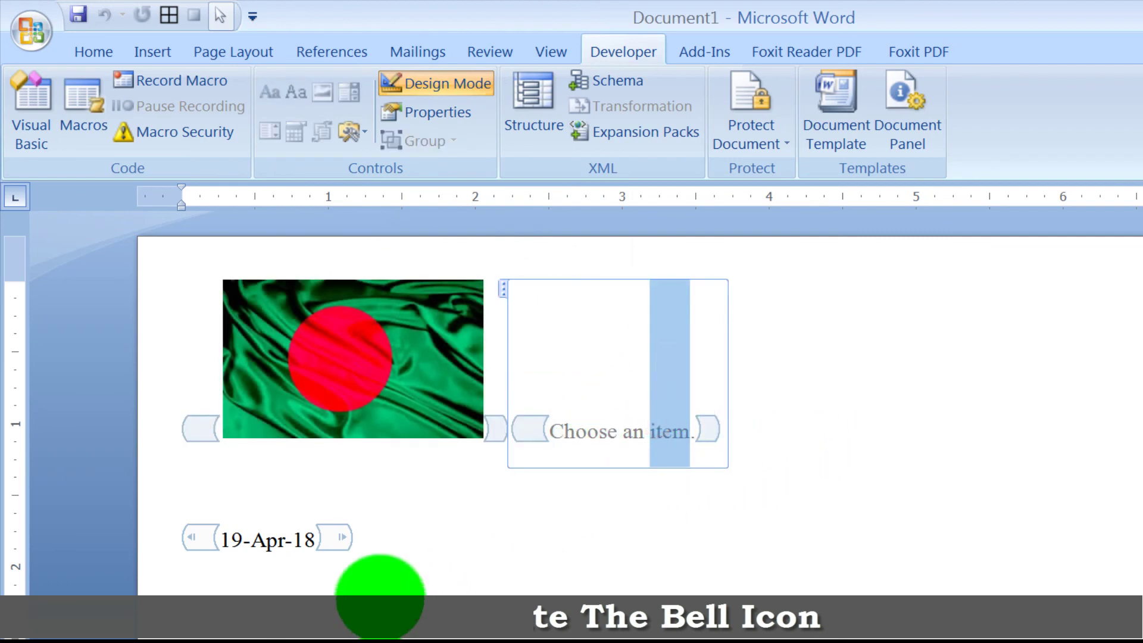
left_click(348, 534)
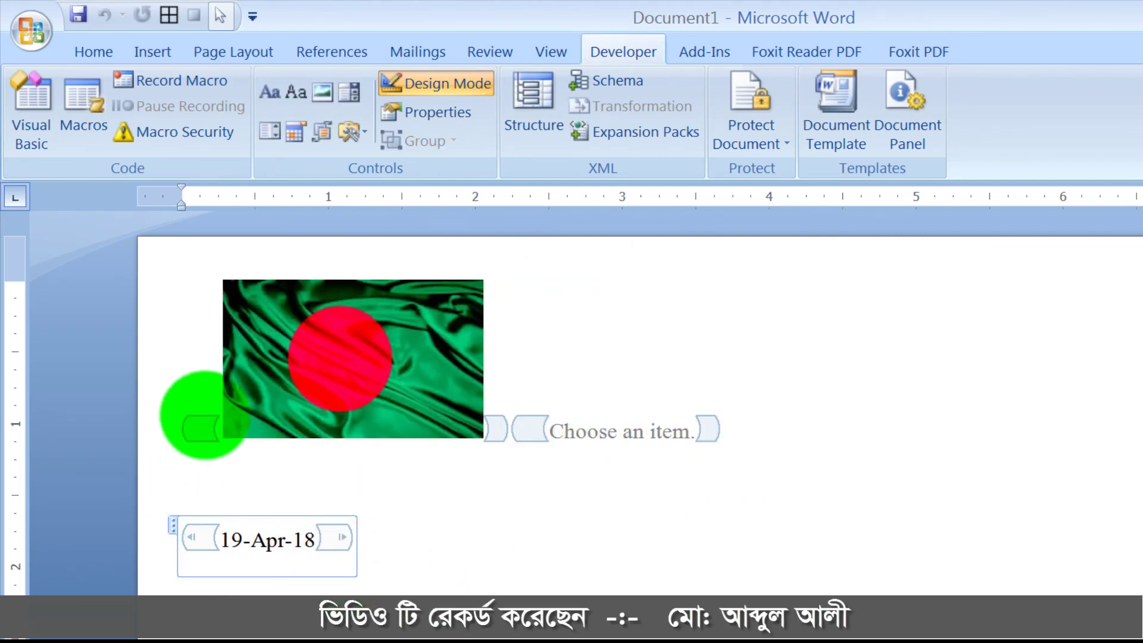
left_click(503, 519)
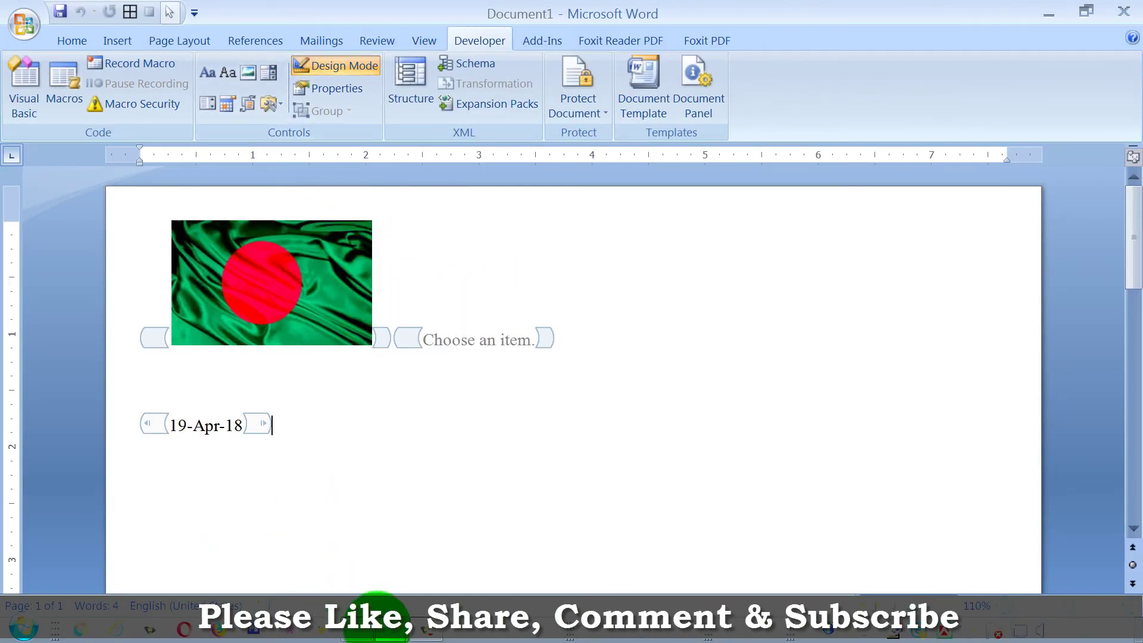
- Switch to the intro 2000 document and select the heading 'How to Create Drop Down List'
mouse_move(380, 625)
left_click(355, 561)
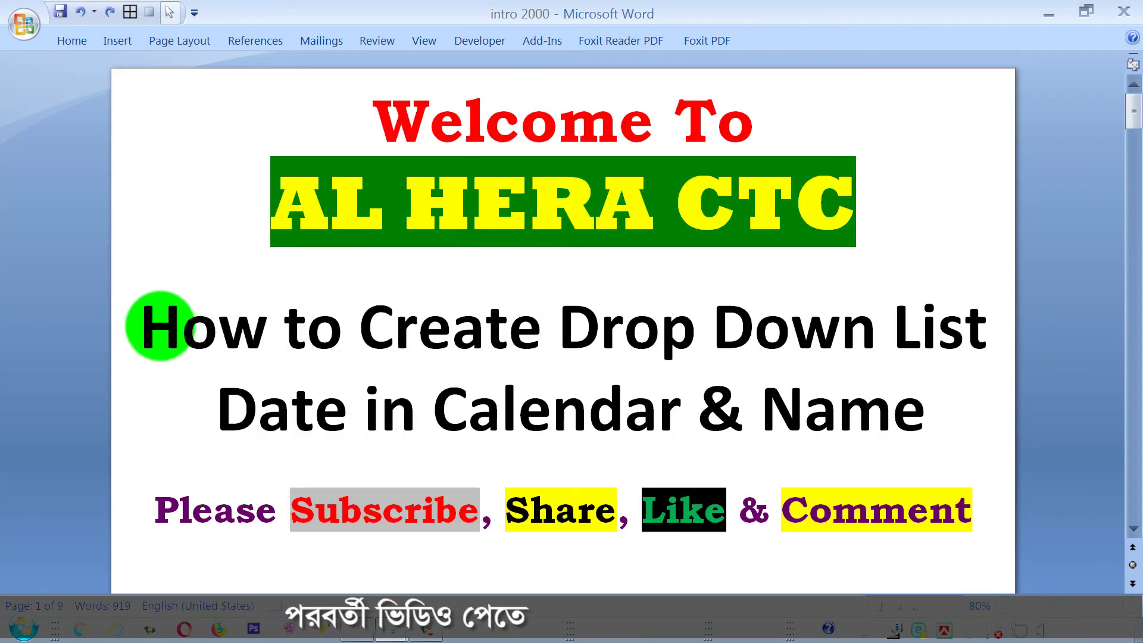
left_click(143, 325)
left_click_drag(143, 322, 979, 334)
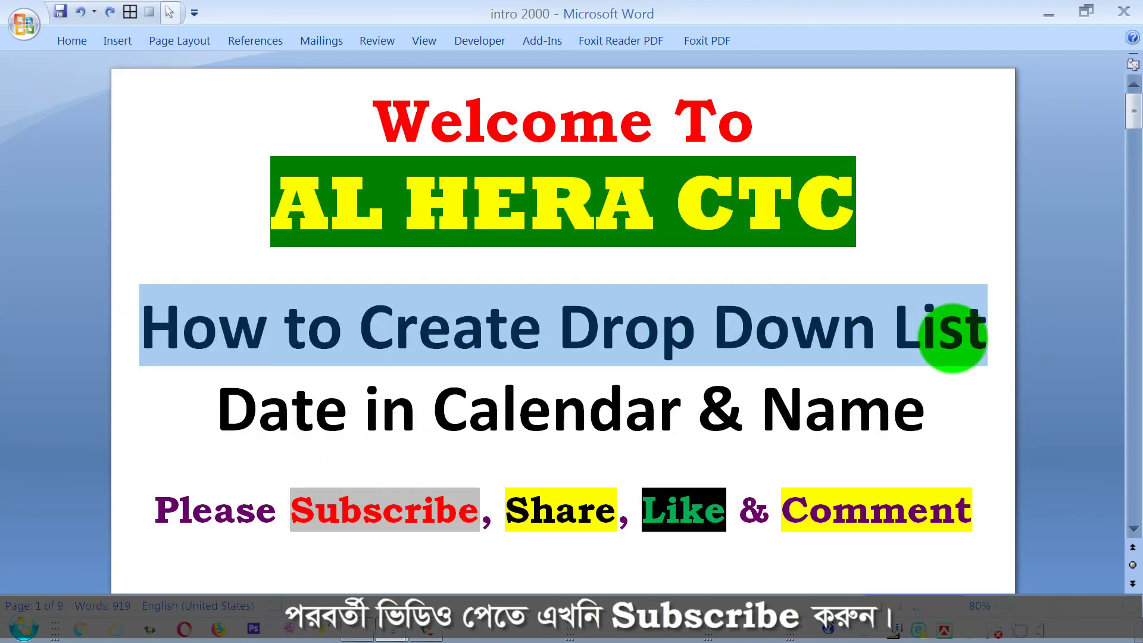
- Highlight the title words 'Date in Calendar', 'Name', 'Subscribe' and 'Share', then deselect
left_click_drag(218, 411, 697, 411)
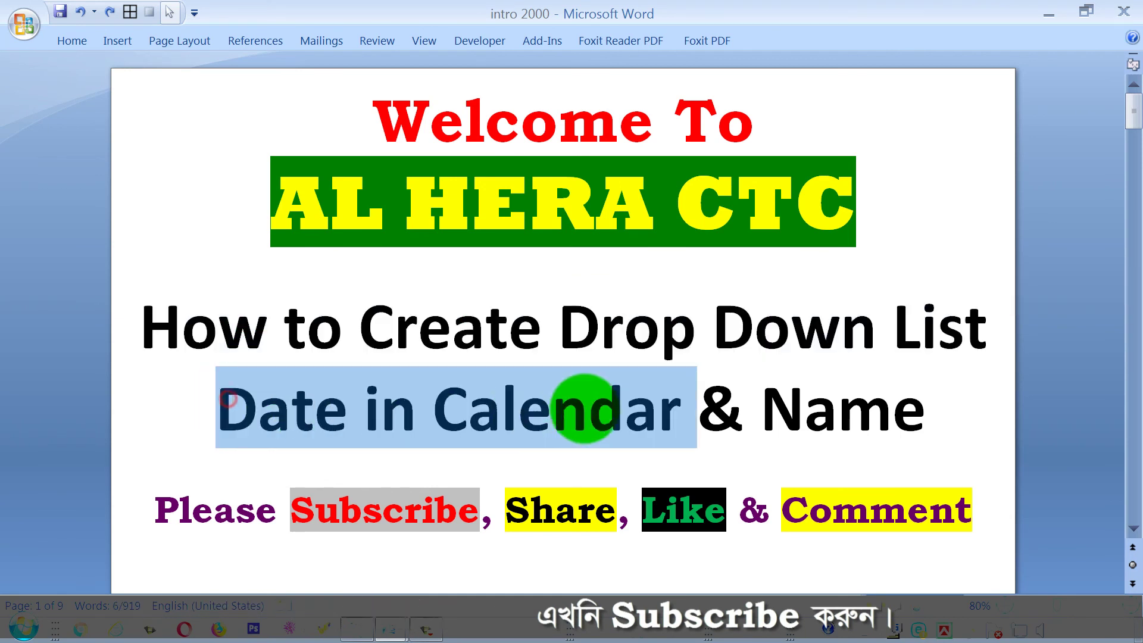
left_click_drag(963, 424, 743, 426)
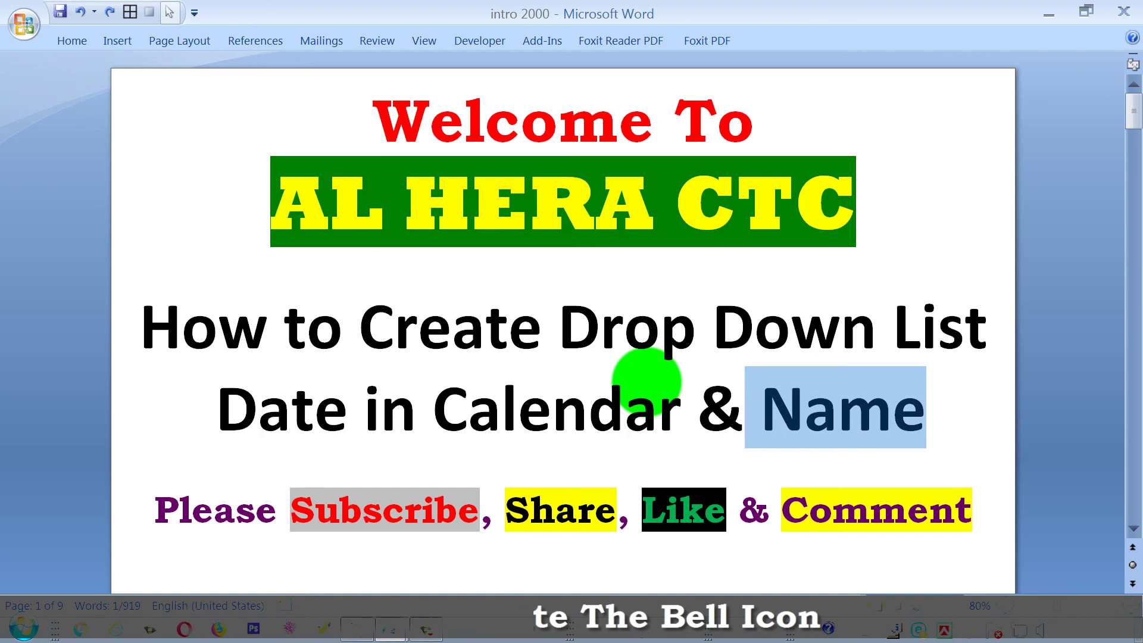
double_click(417, 518)
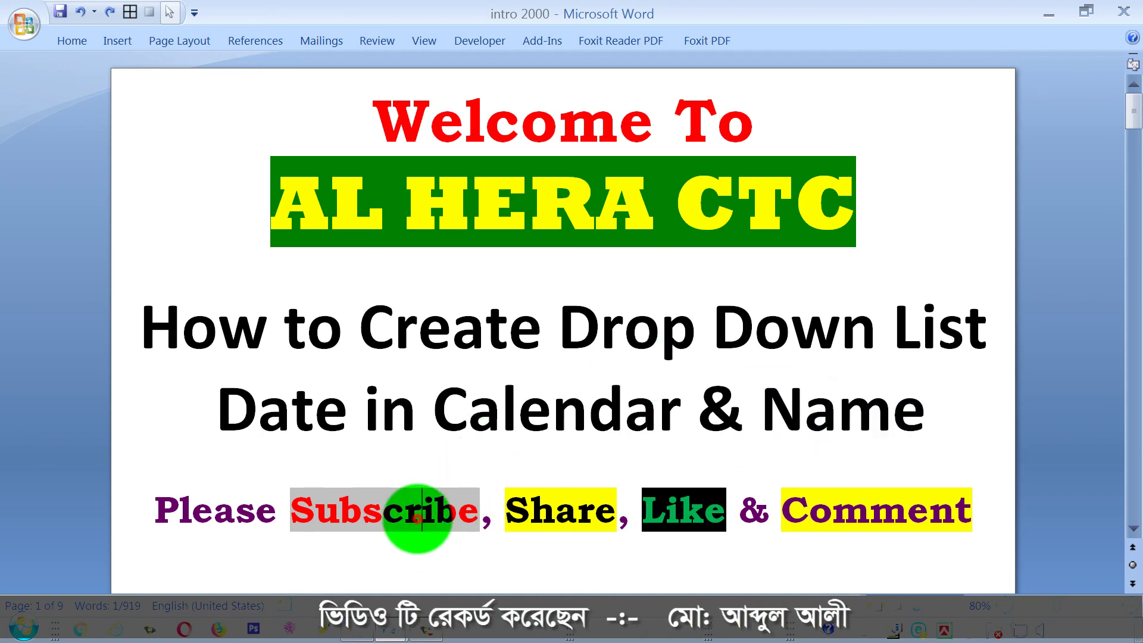
left_click(578, 522)
double_click(578, 522)
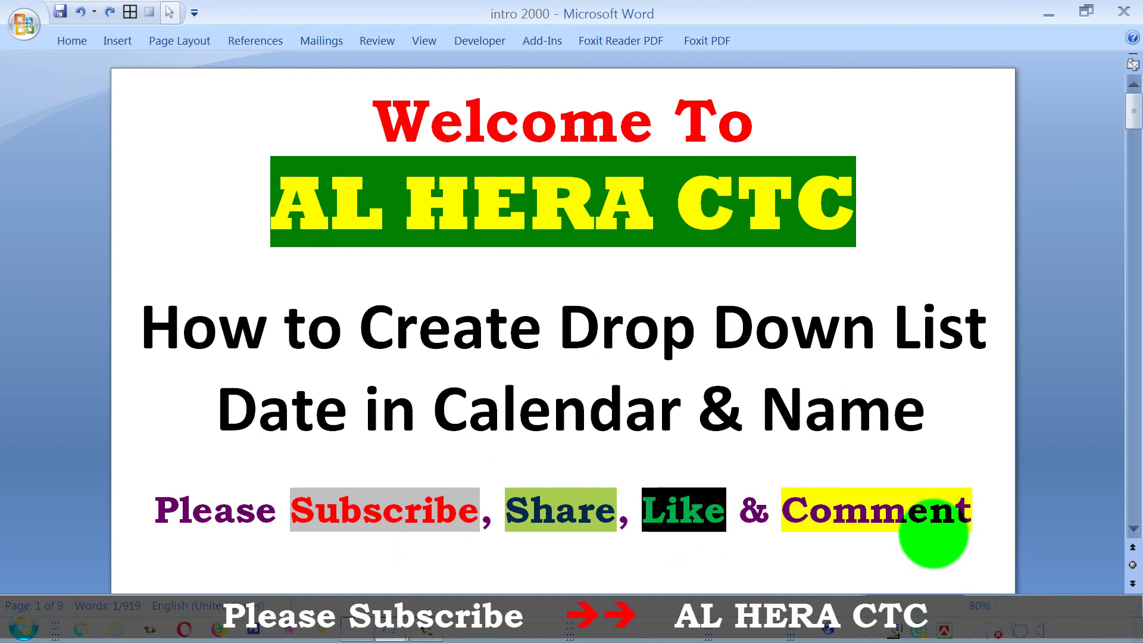
left_click(887, 503)
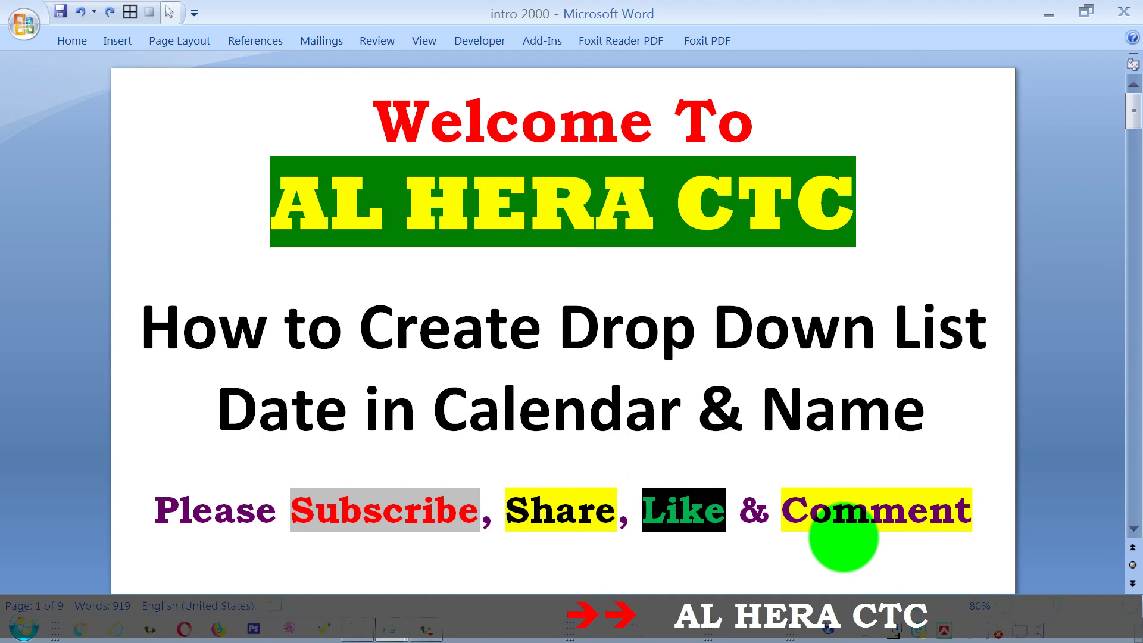